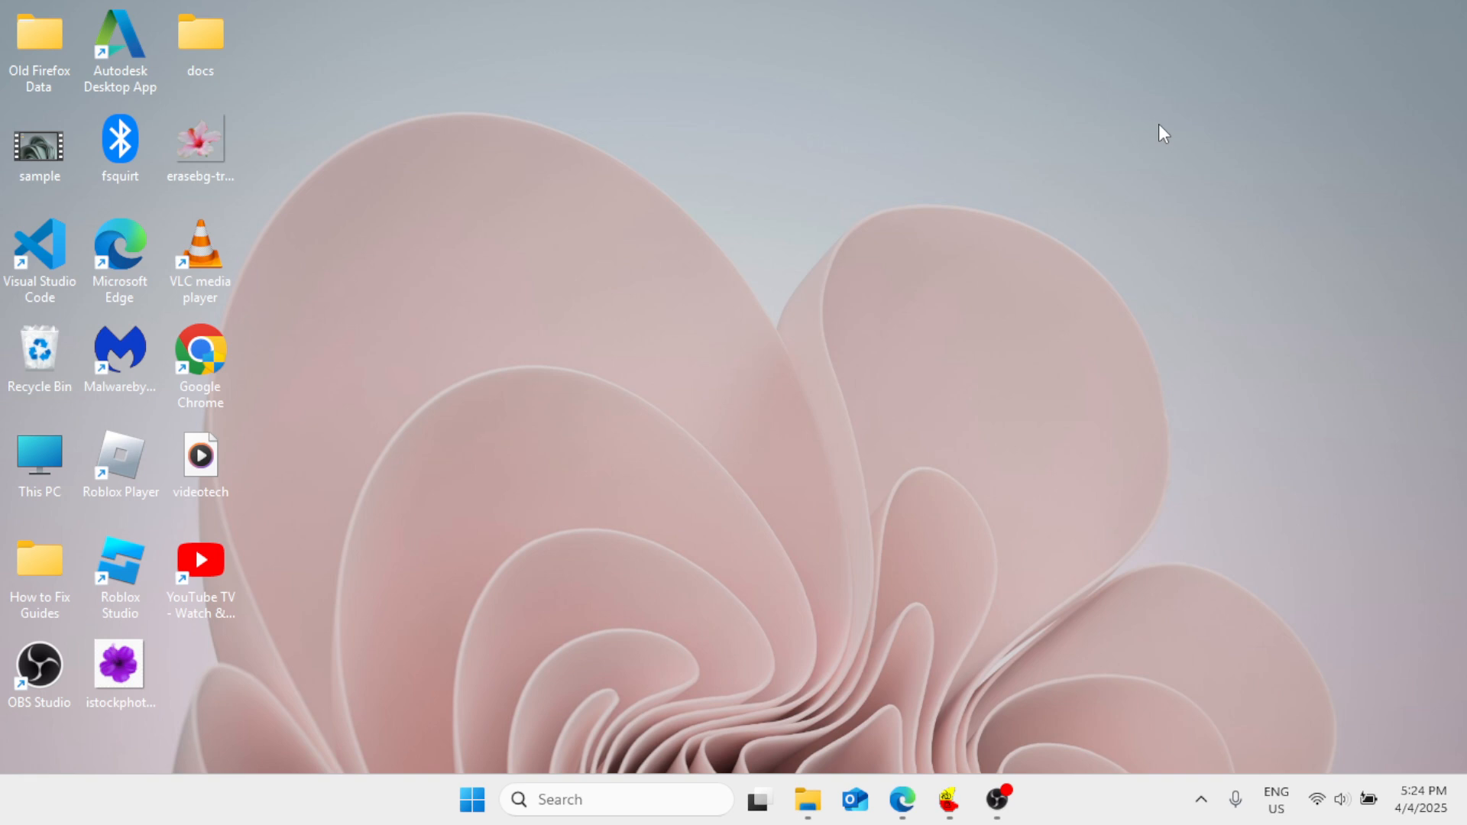
Launch Microsoft Edge from the taskbar search and maximize its window.
left_click(615, 800)
type("edge")
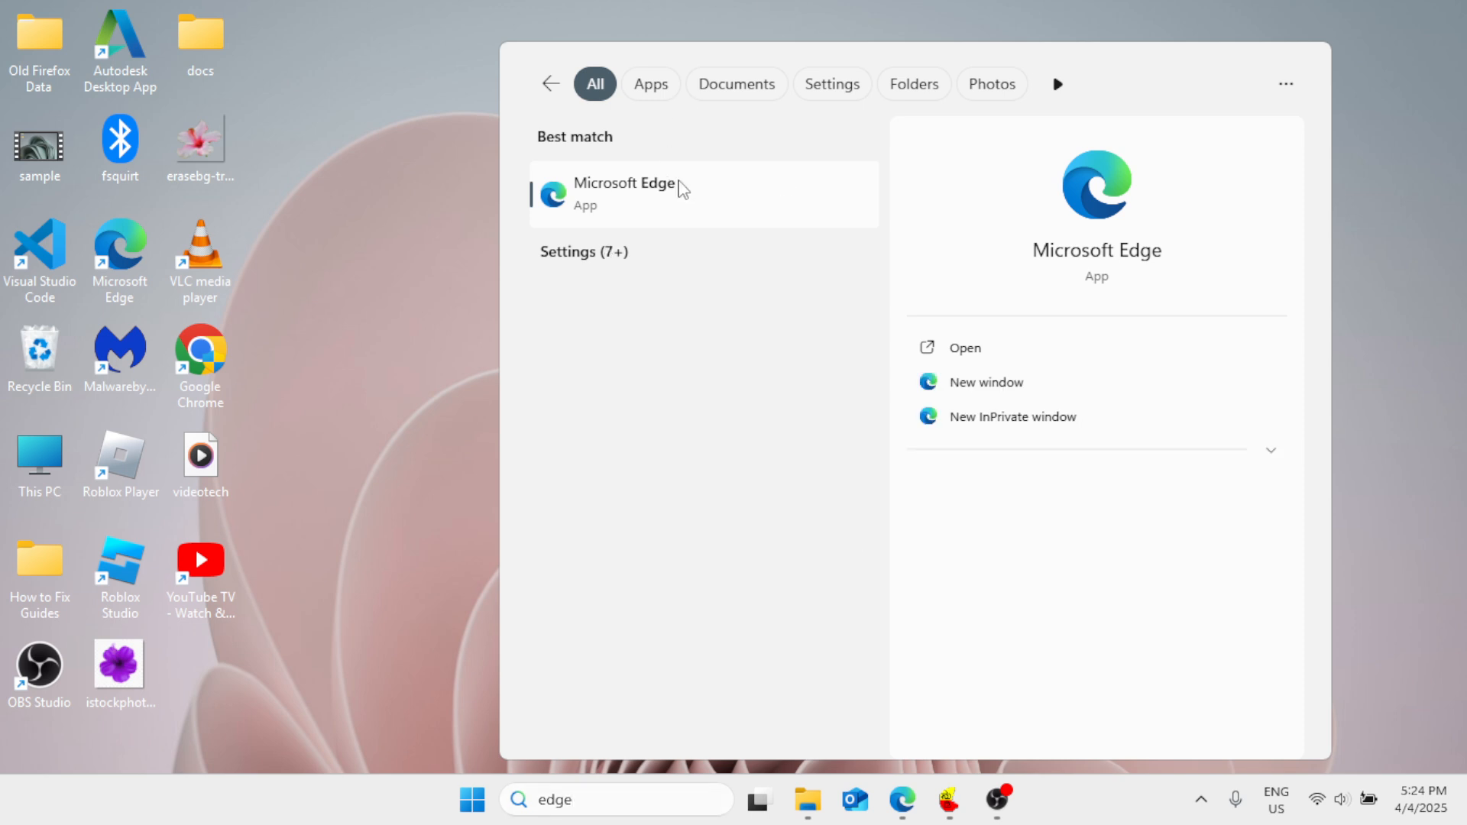
left_click(678, 189)
left_click(1100, 55)
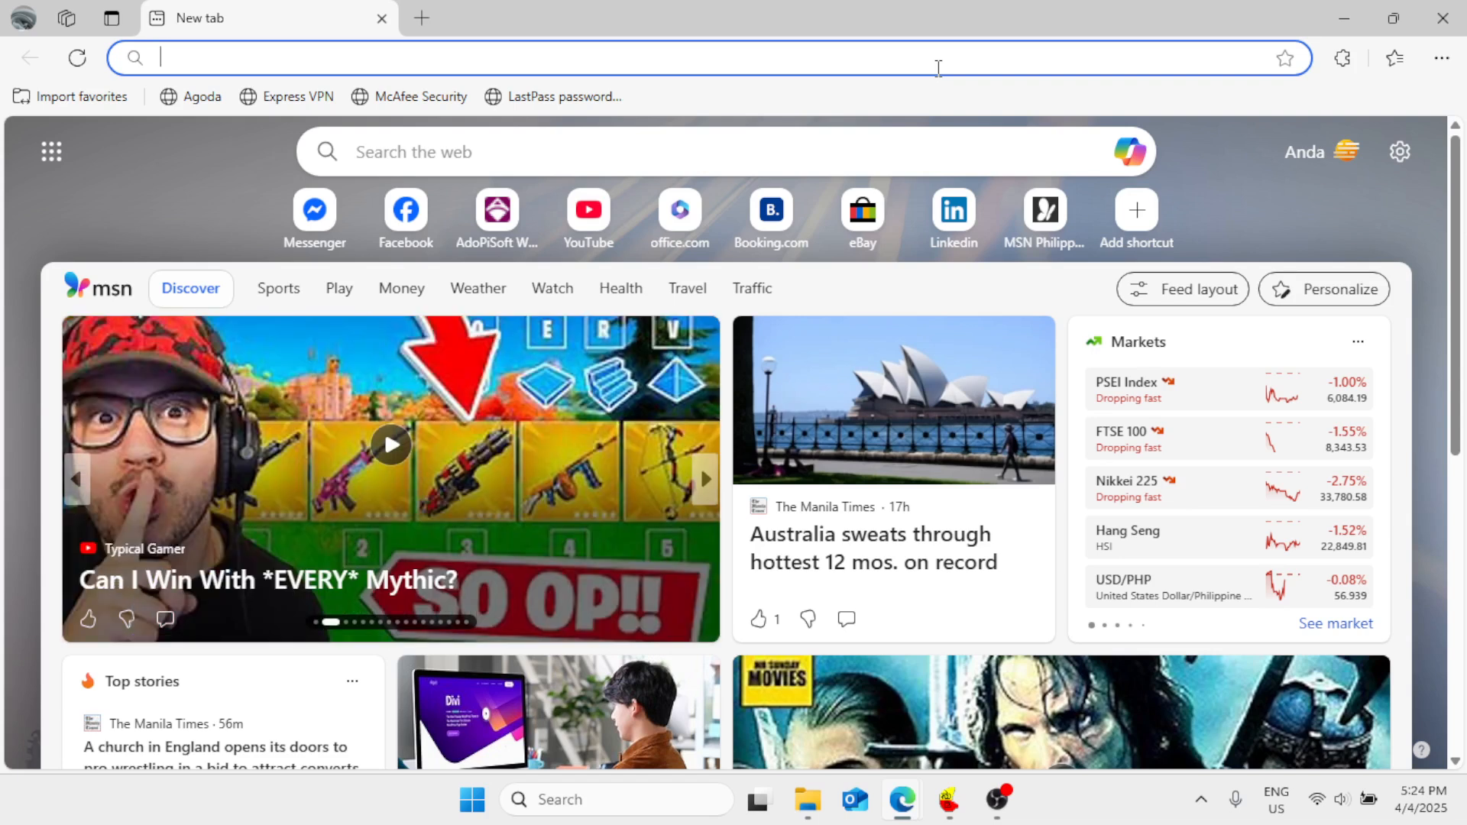
type("kann")
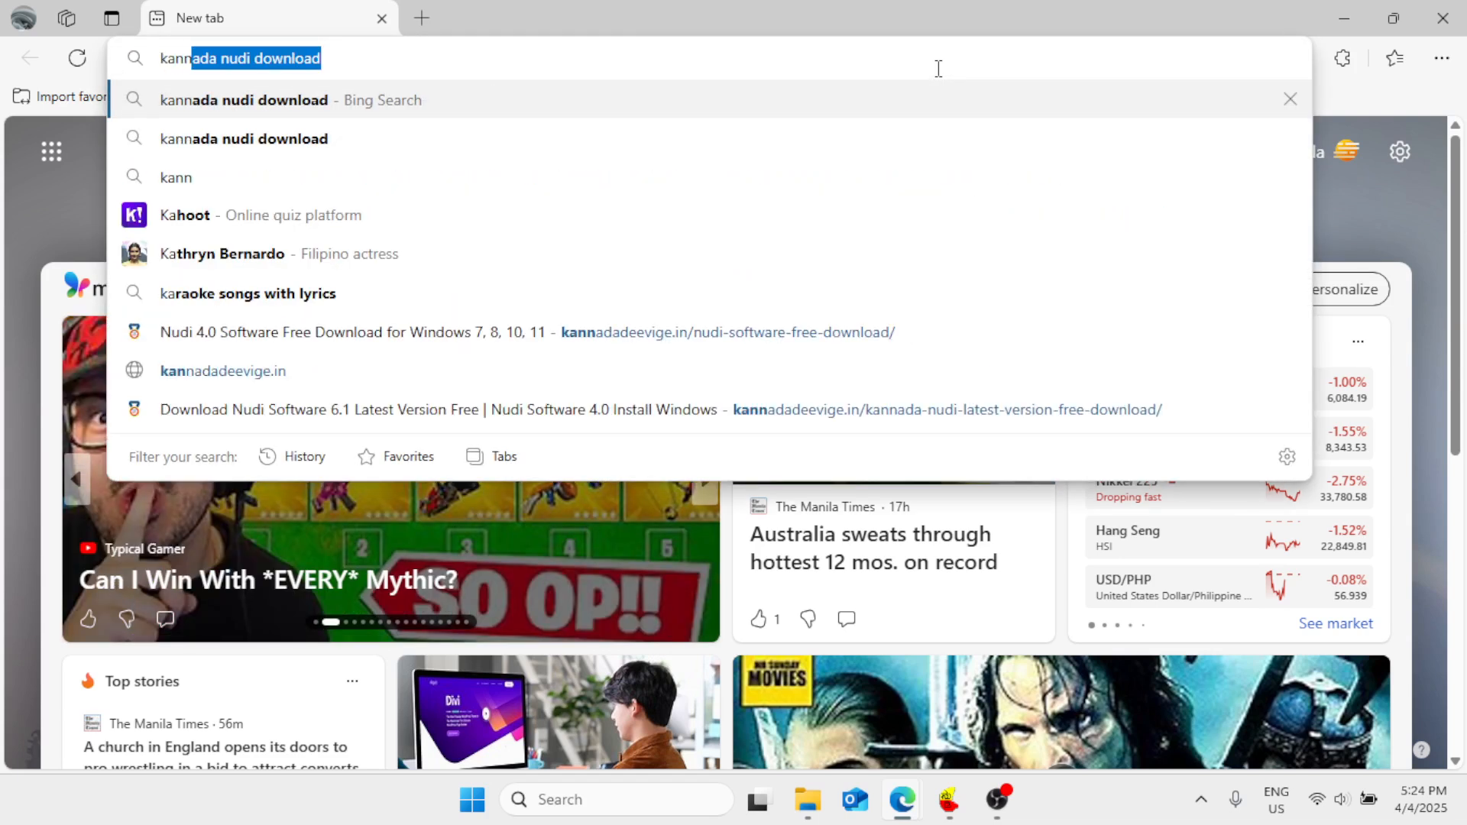
type("ada nu")
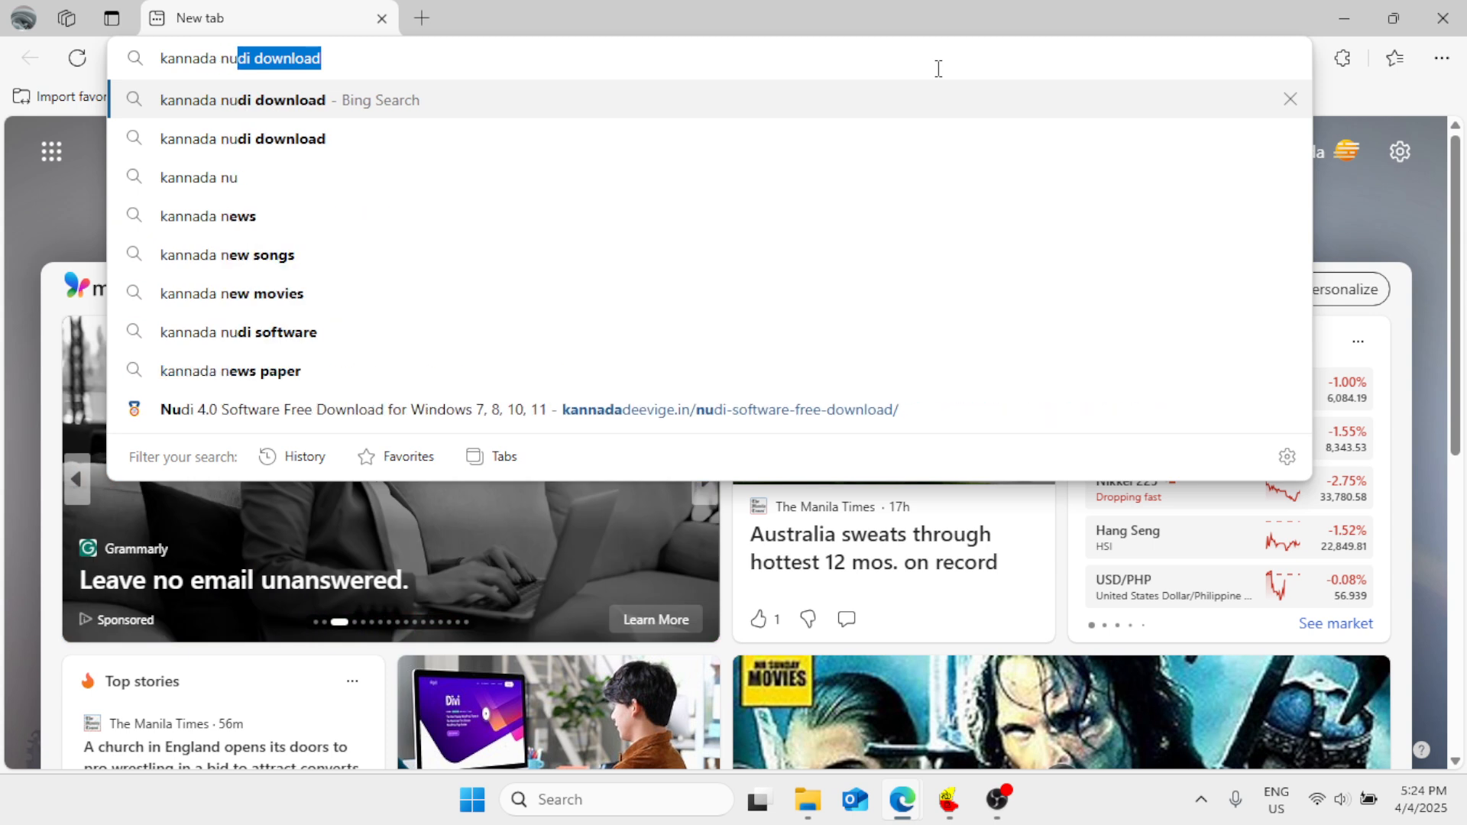
type("di do")
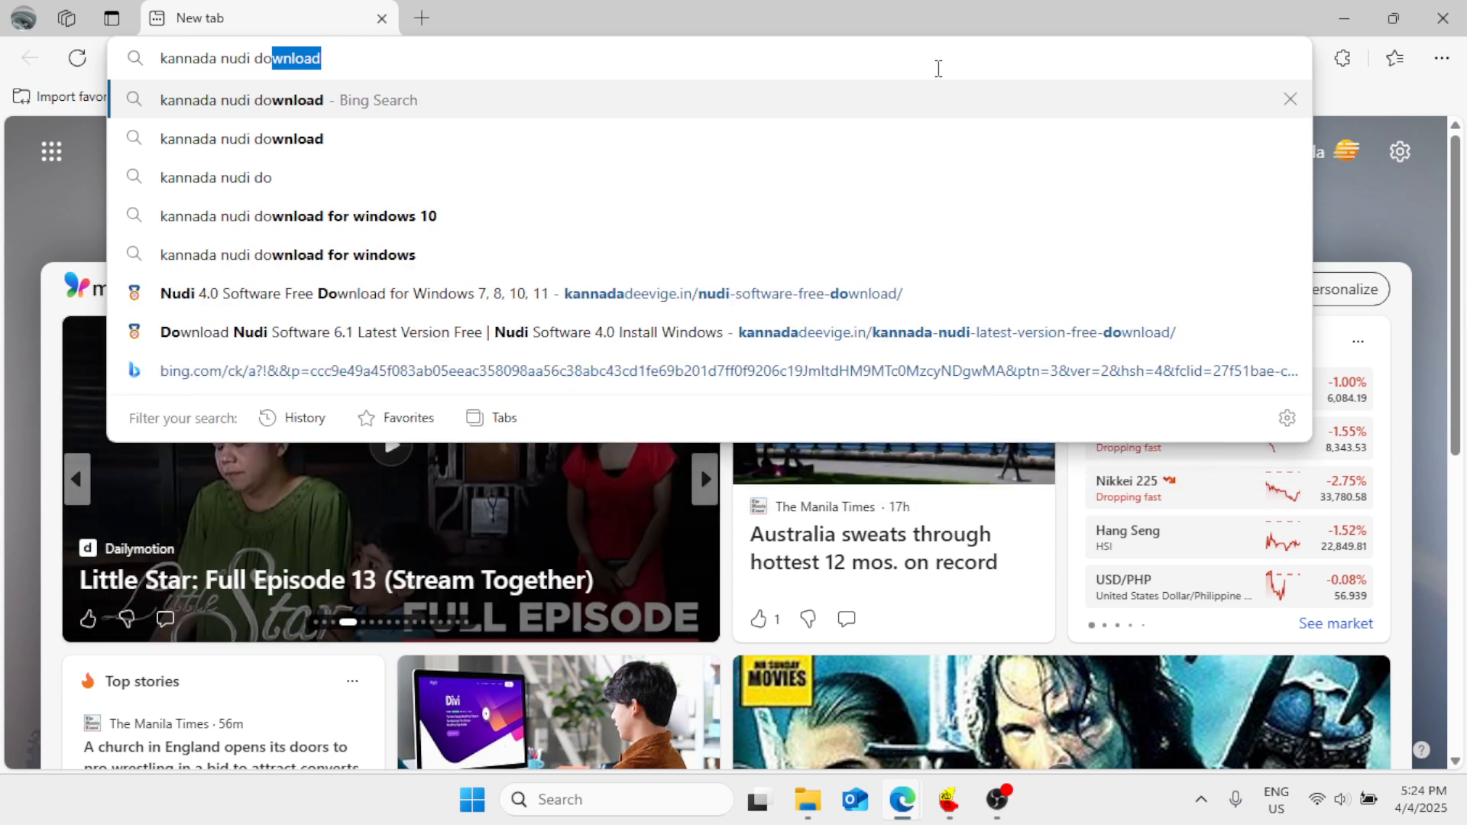
type("wnload")
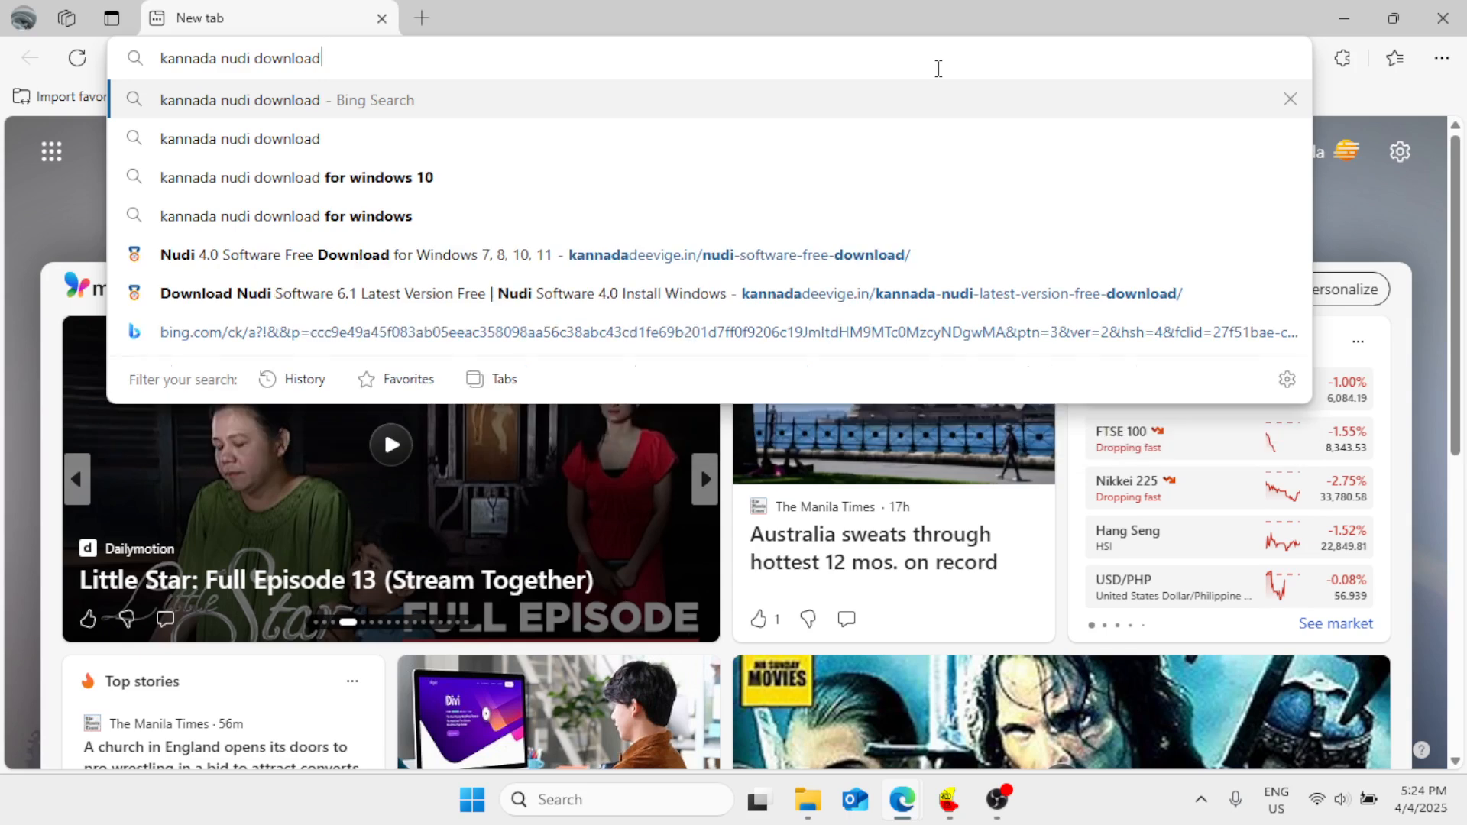
Run a web search for 'kannada nudi download' from the address bar.
key("Return")
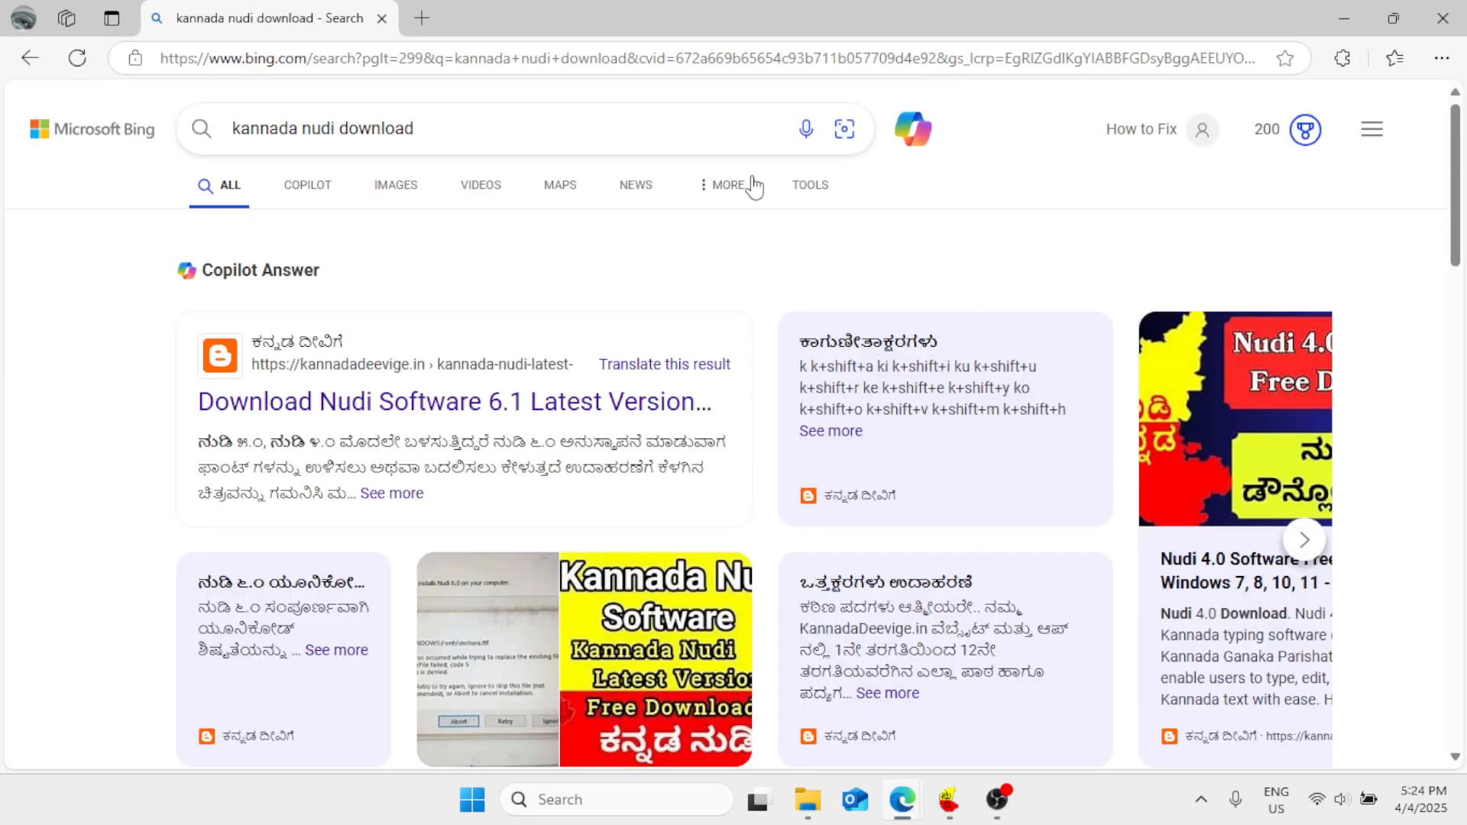
scroll(724, 259, "down", 5)
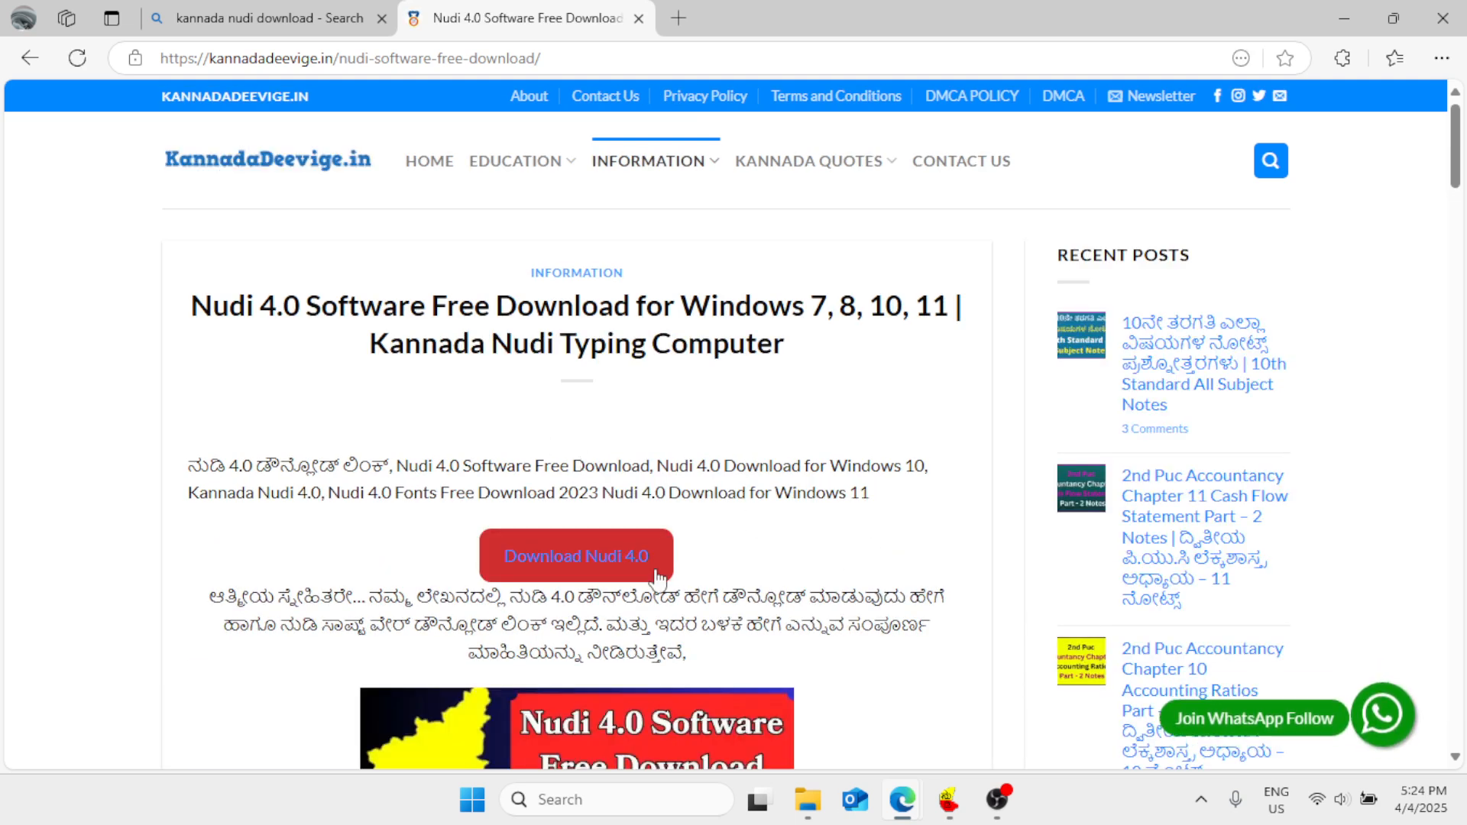
Download the Nudi 4.0 setup file and reveal it in the Downloads folder.
left_click(633, 558)
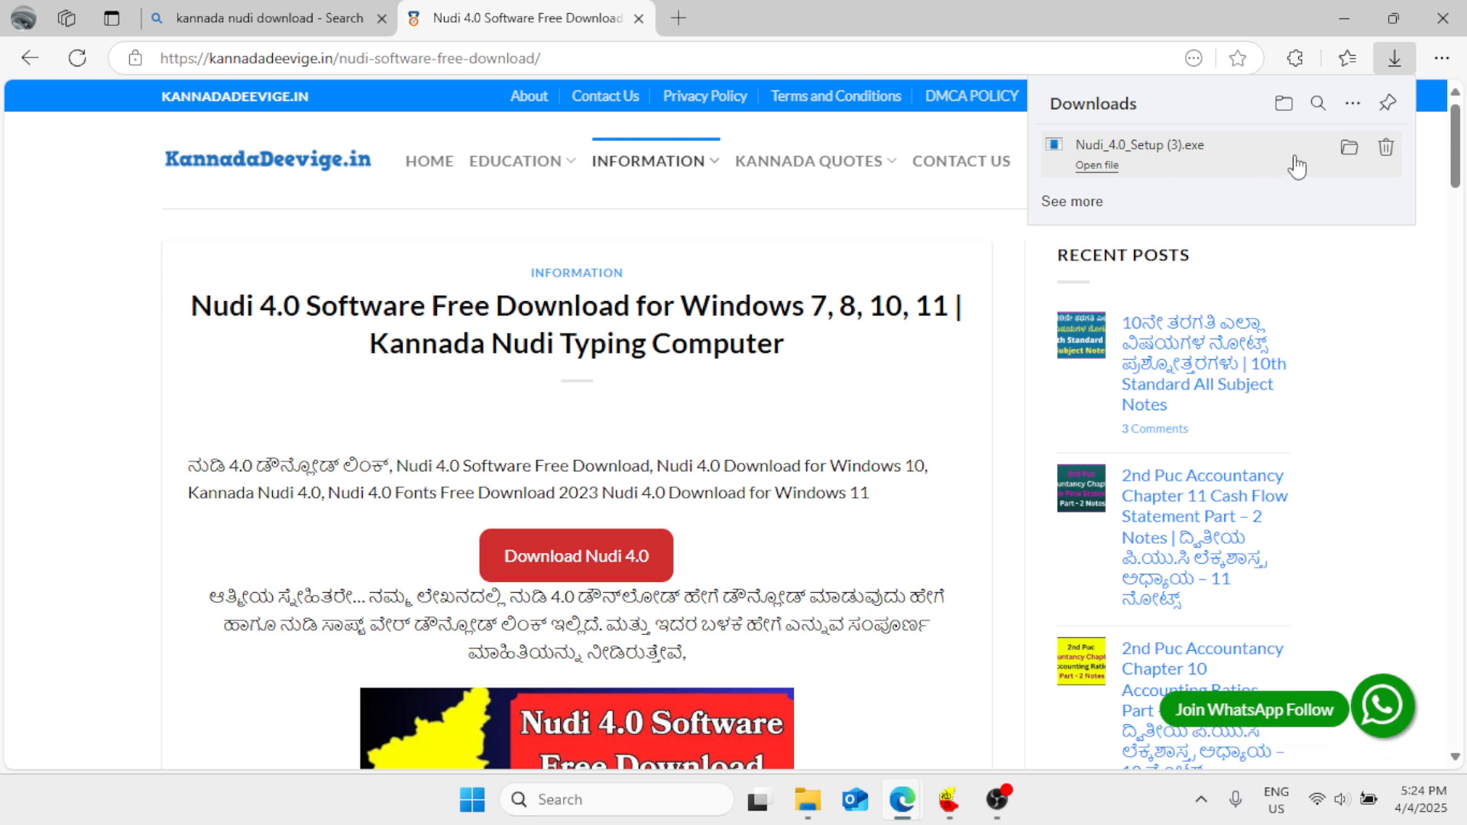
left_click(1350, 147)
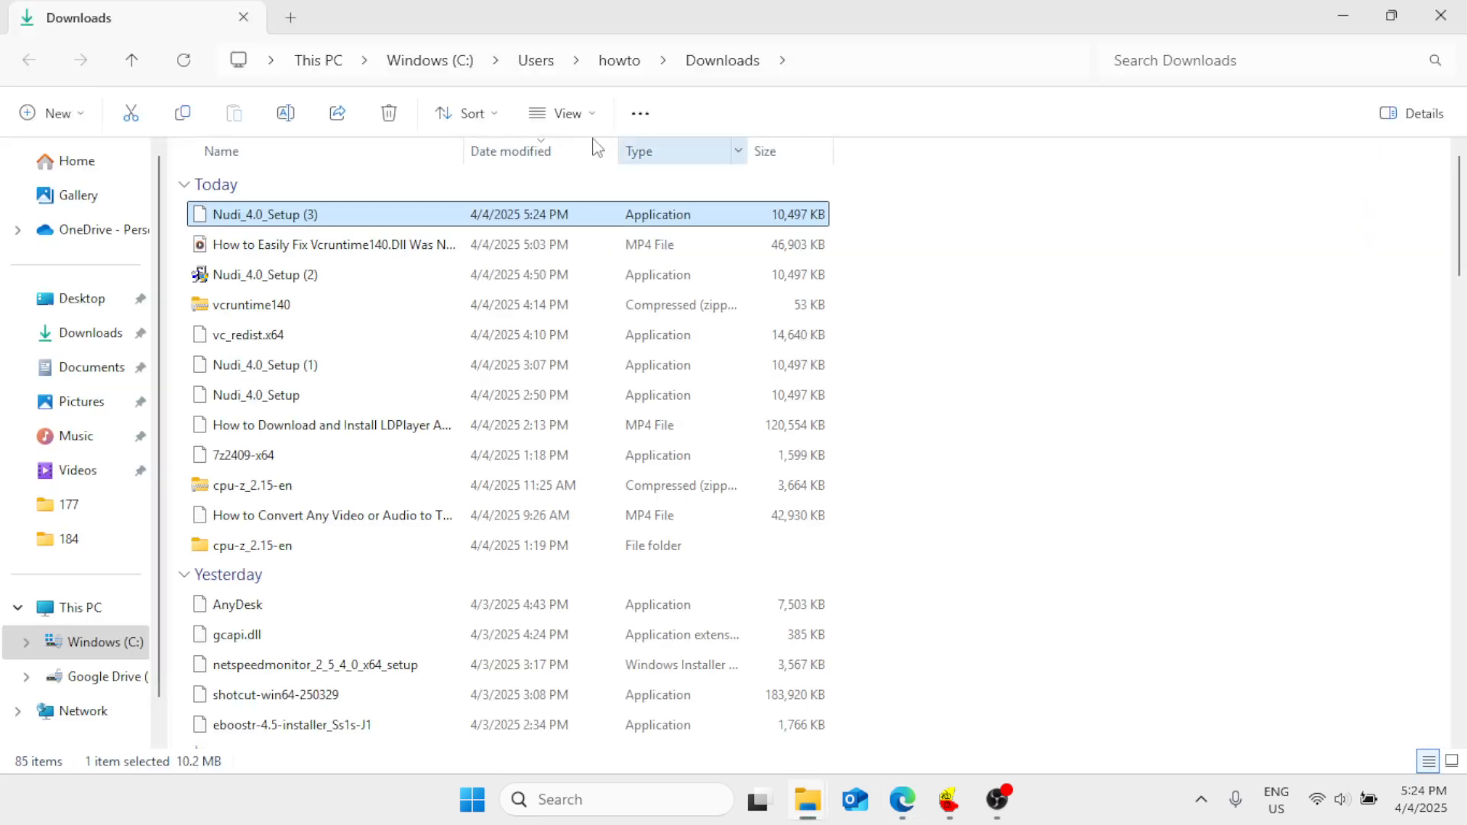
Run Nudi_4.0_Setup (3) from Downloads and close the browser window.
double_click(350, 215)
left_click(1441, 16)
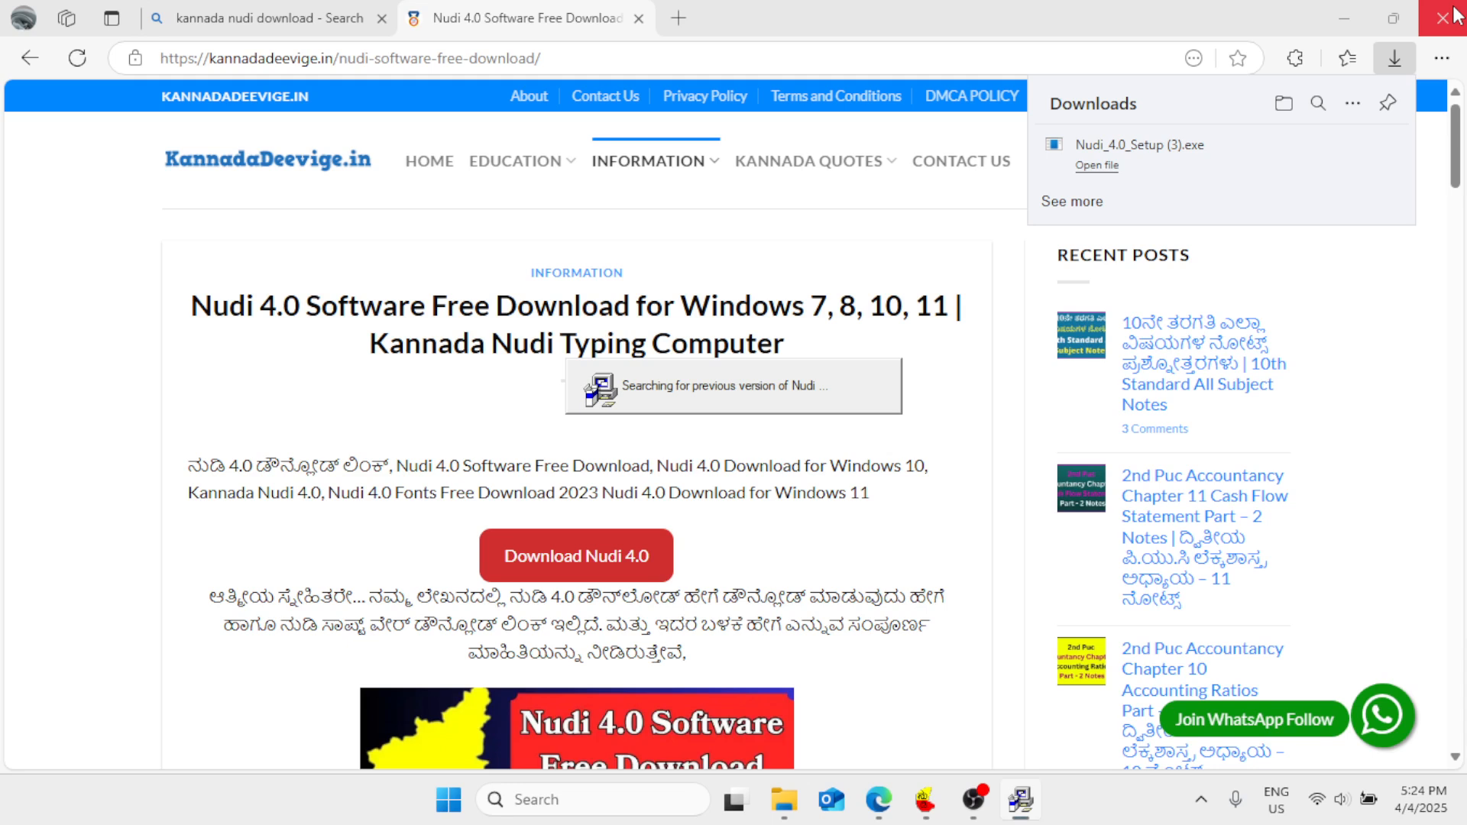
left_click(1453, 14)
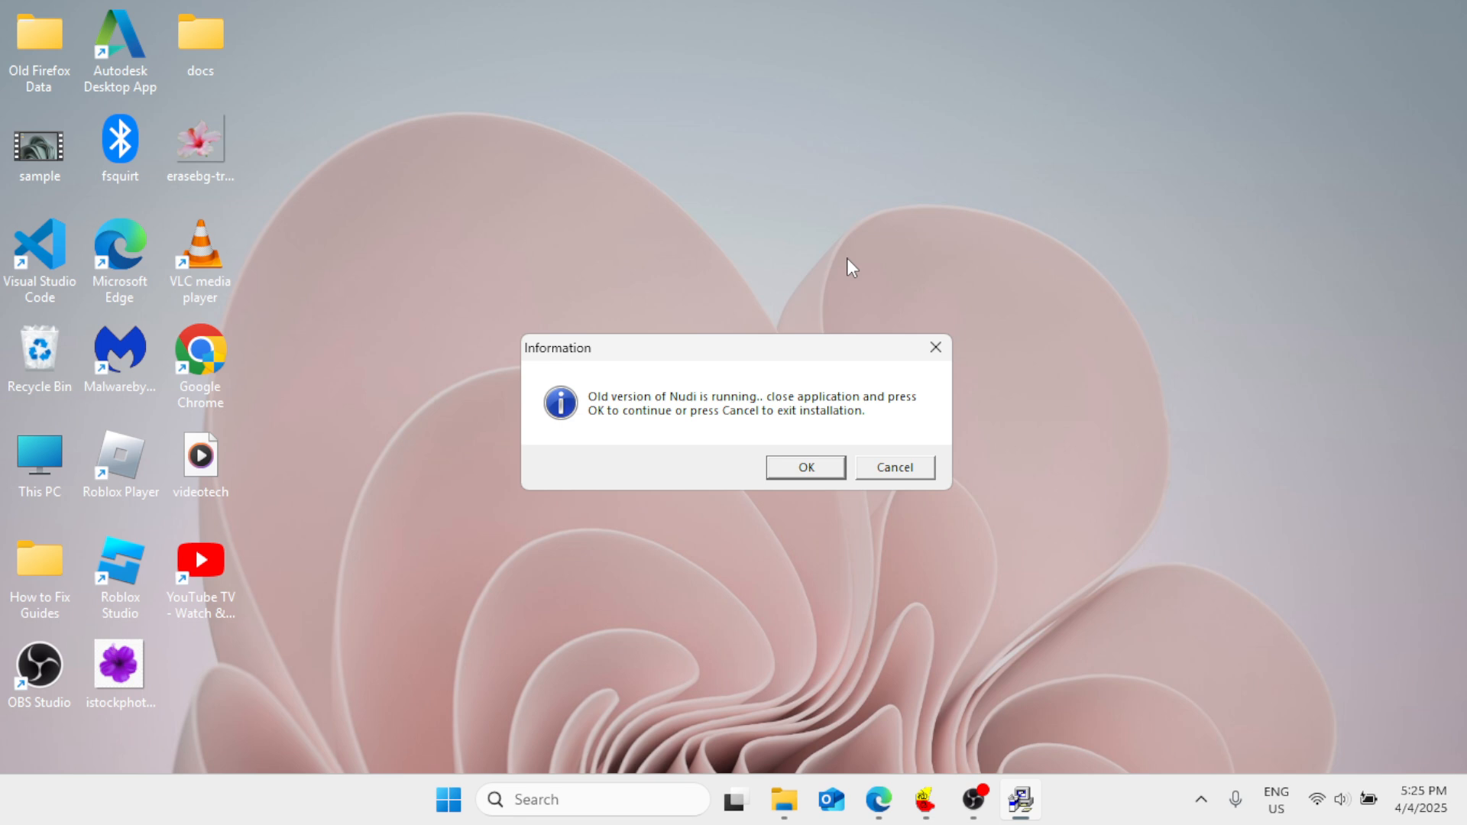
Cancel the Nudi setup at the old-version warning and confirm aborting.
left_click(910, 467)
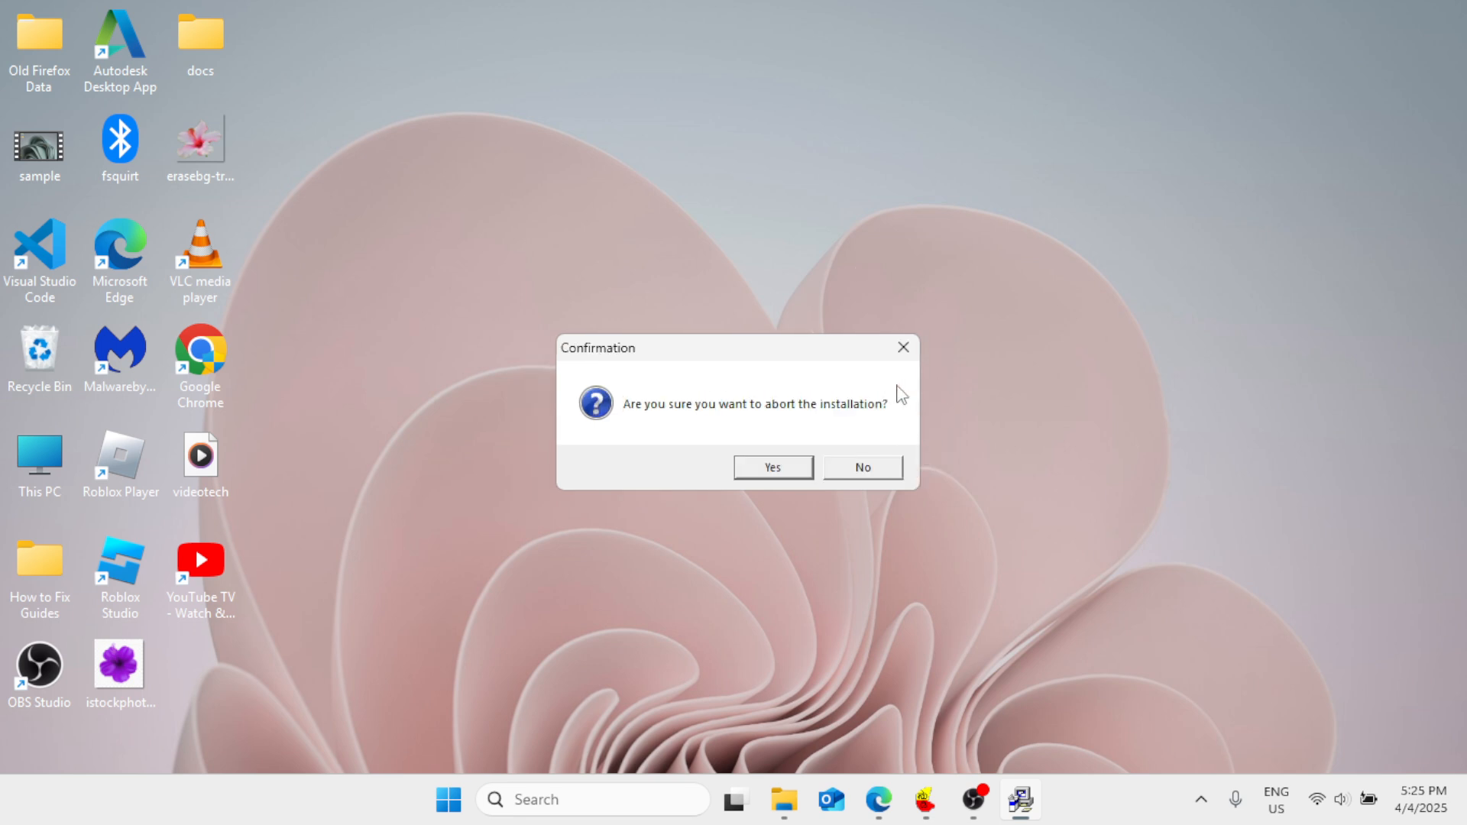
left_click(774, 466)
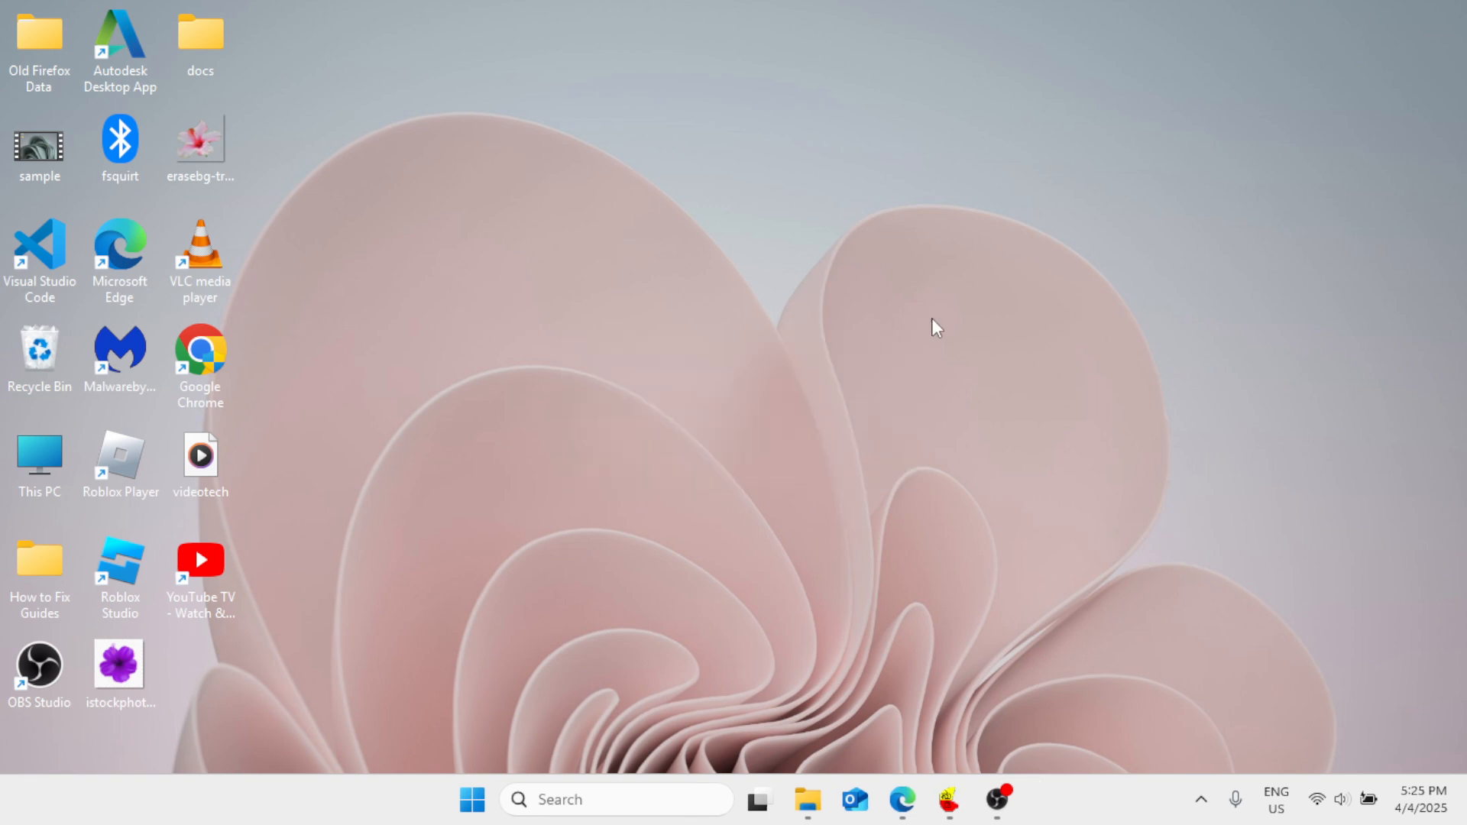
Launch Nudi 4.0 from the taskbar and create a new blank Nudi Document, Nudi1.
left_click(949, 800)
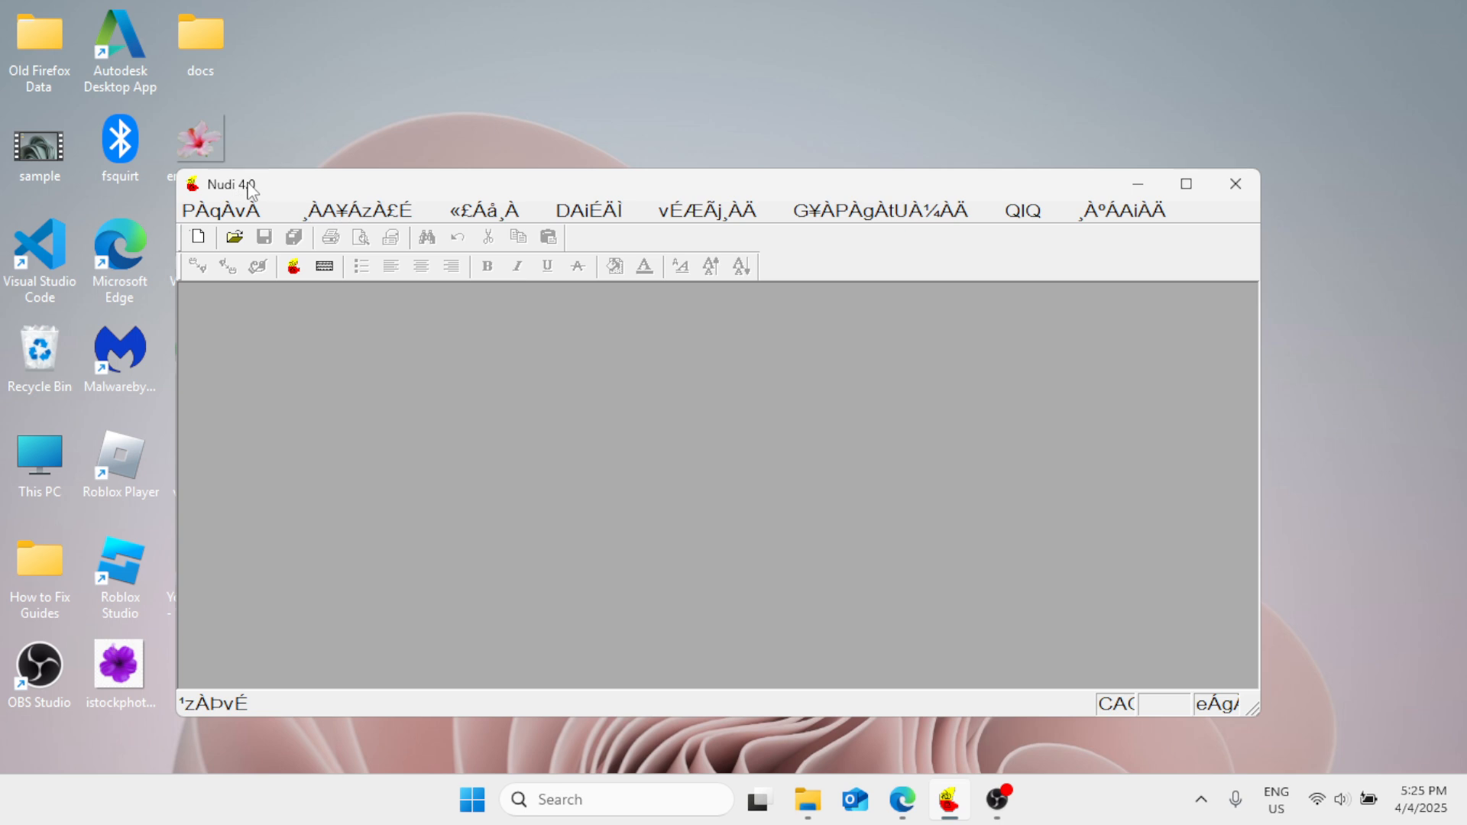
left_click(201, 237)
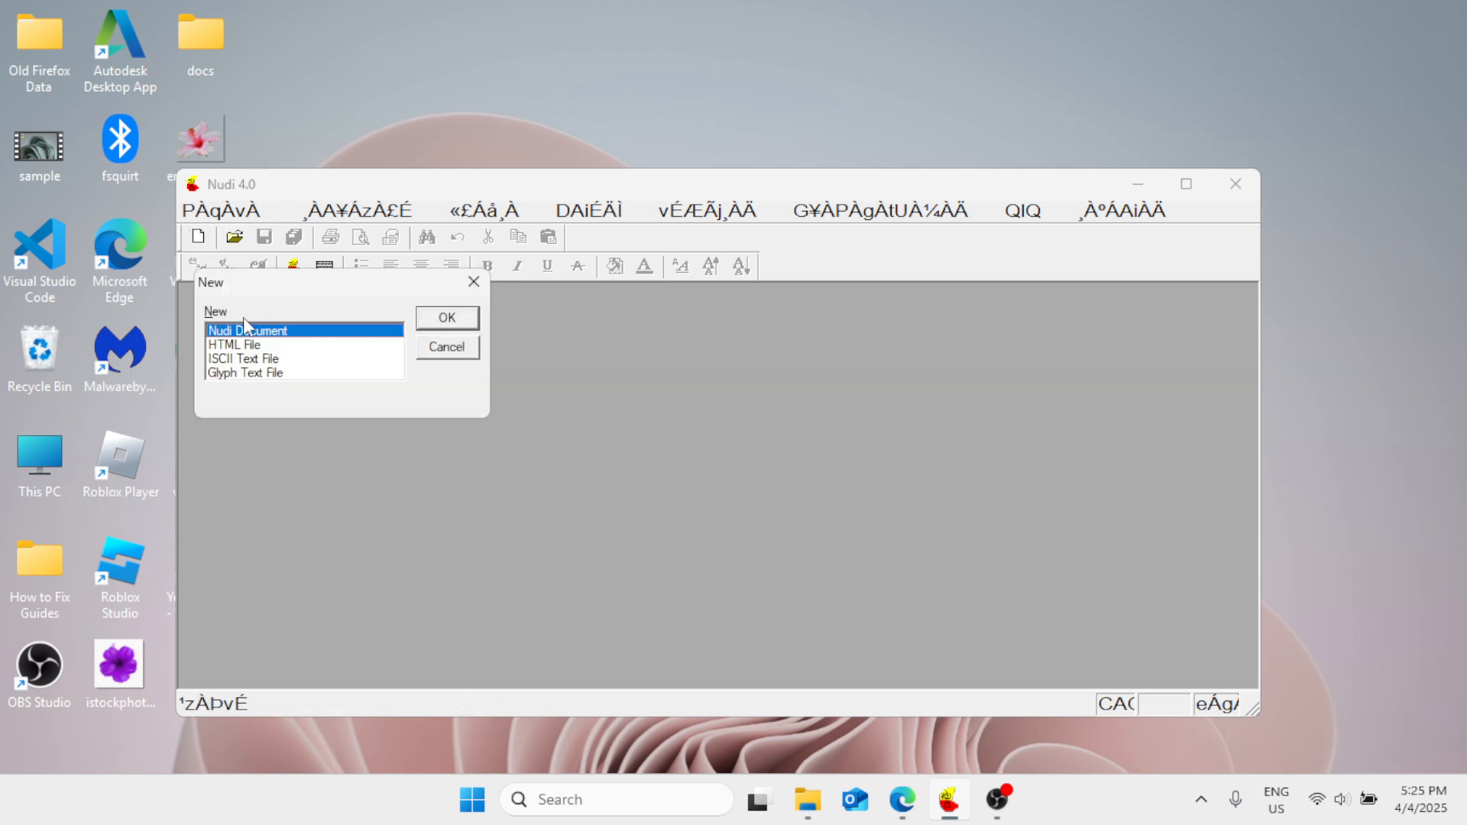
left_click(445, 317)
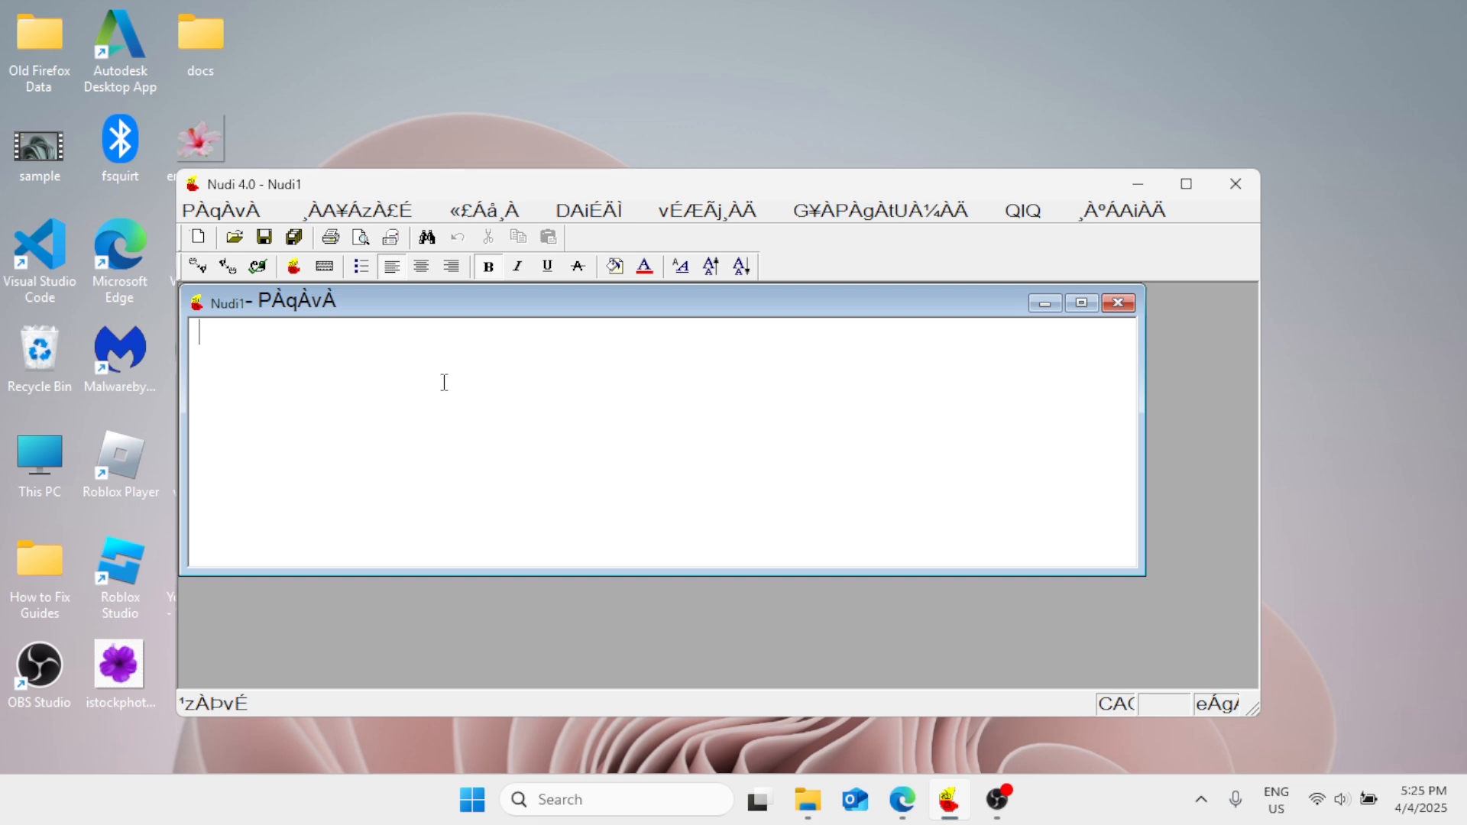
type("ºÉ")
type("ÆqÀ")
type("vÀ")
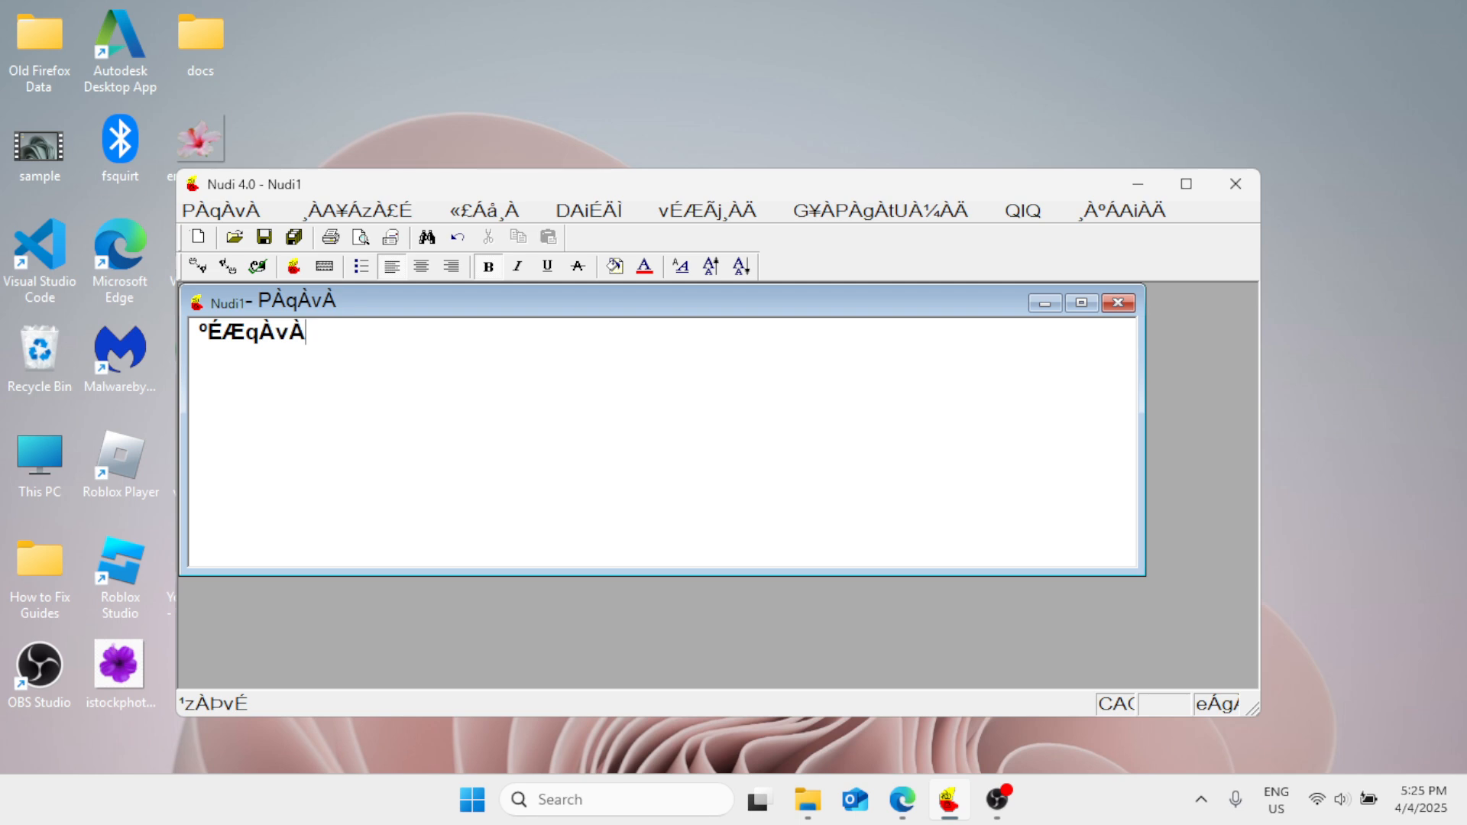
key("BackSpace")
type("ÉÆEµÀUÀ")
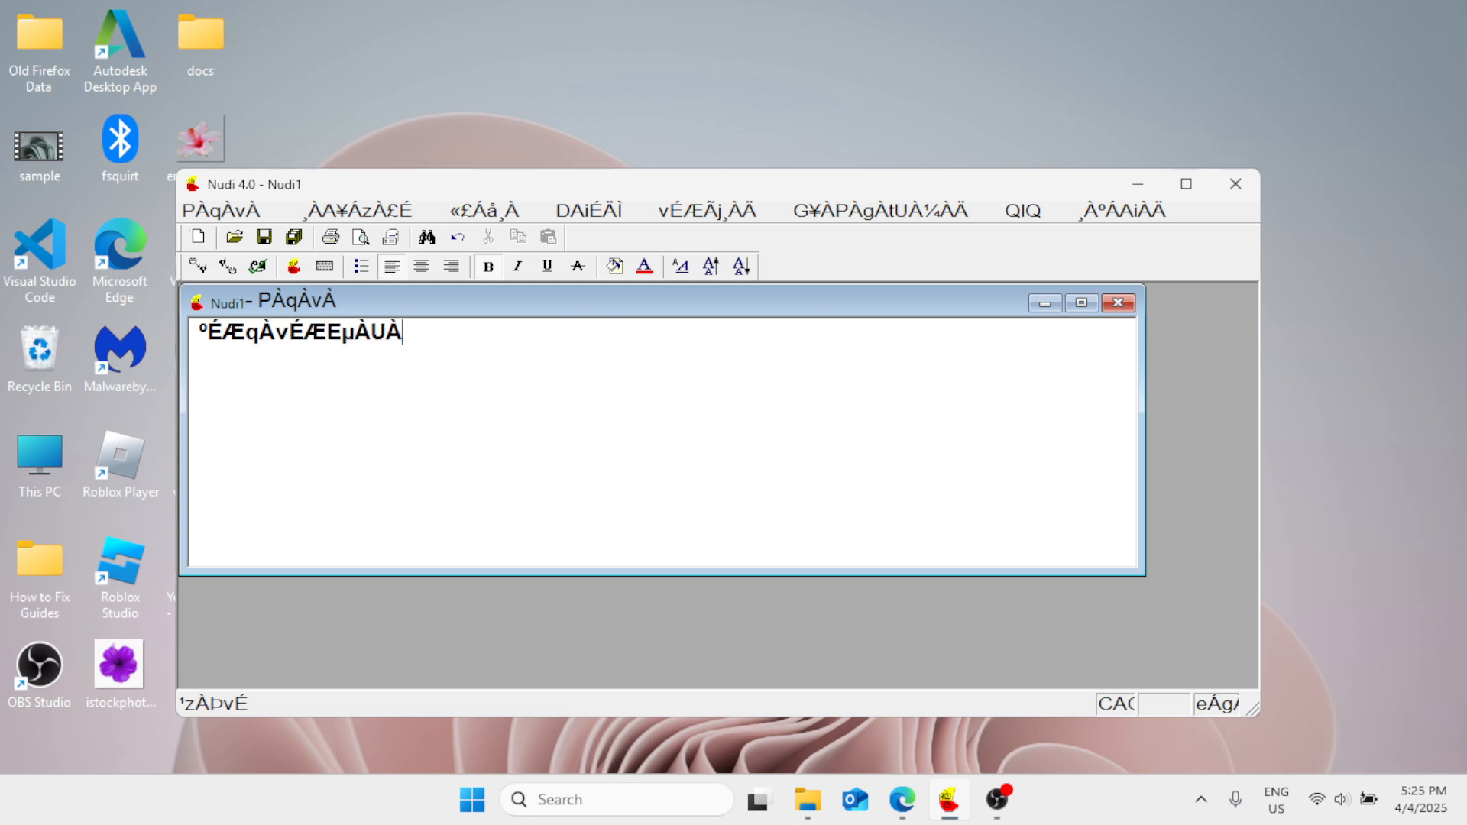
type("ÄEzÉ¸À")
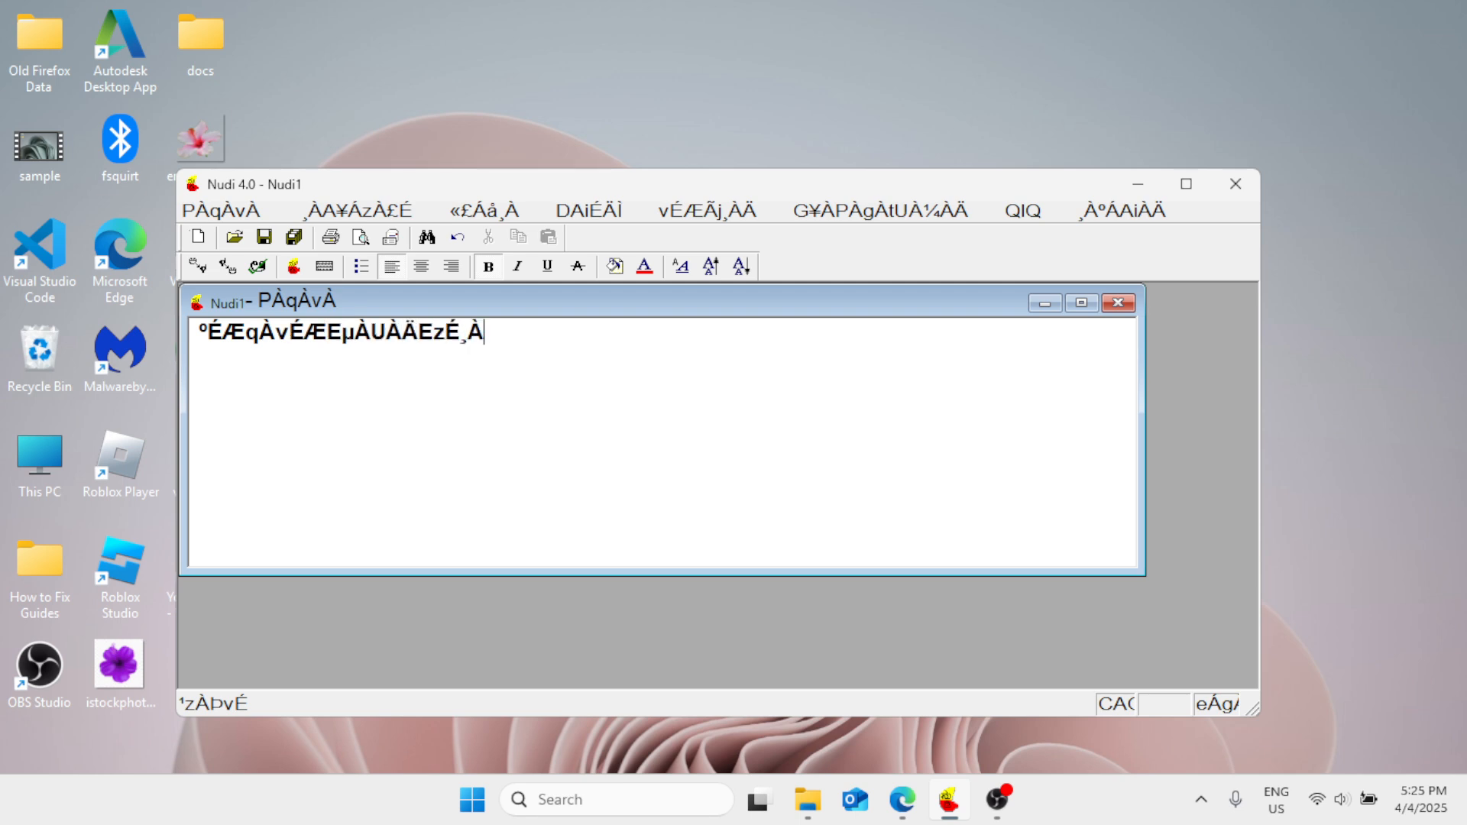
type(" CvÀ AiÀÀ")
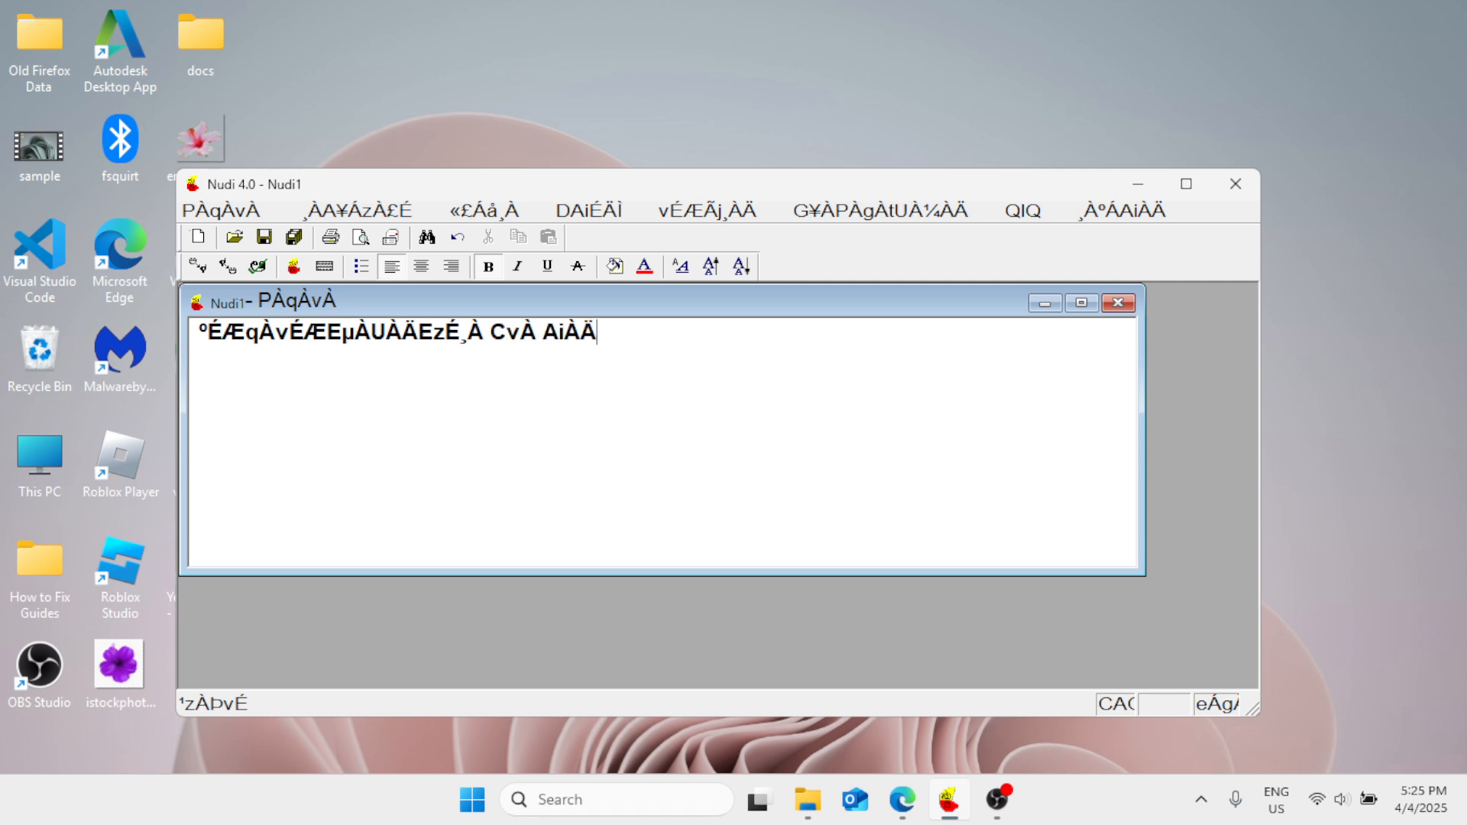
type("ÉÆGgÀ ¸ÀÉgÀ")
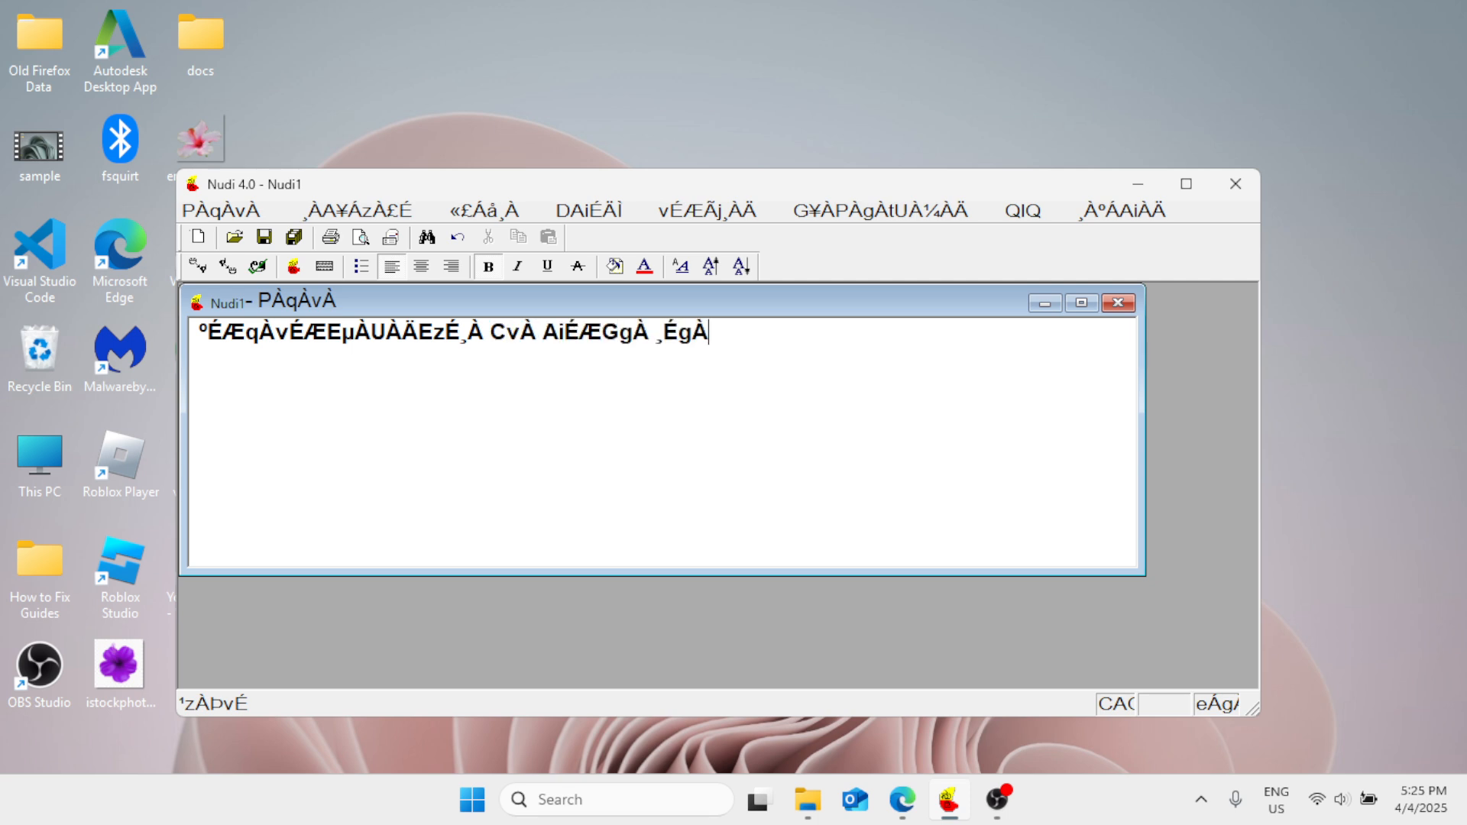
type("«ZÀÉ")
Save the document to the Desktop as Nudi1.Nudi and close Nudi 4.0.
left_click(264, 237)
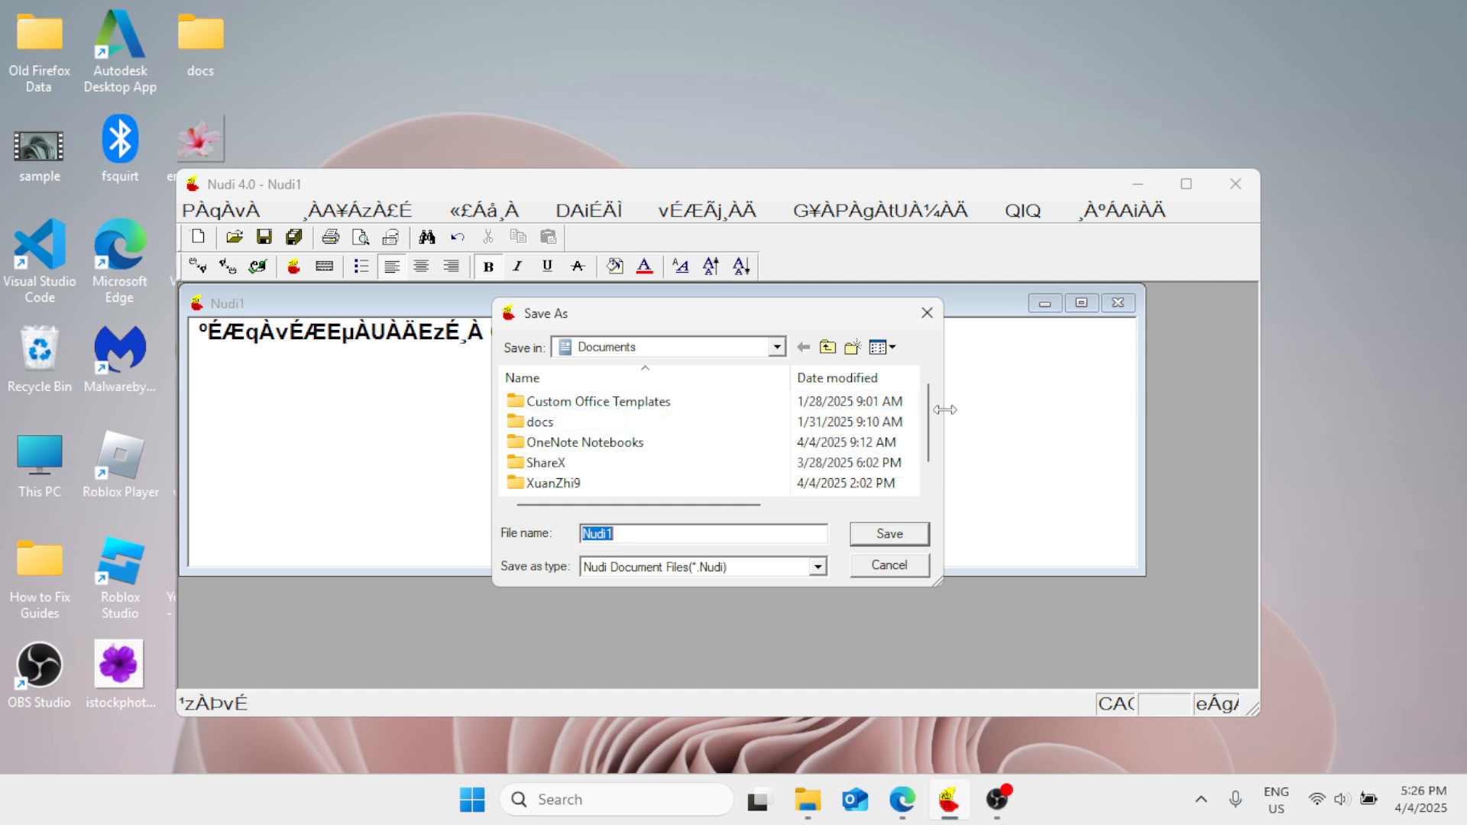
mouse_move(928, 420)
left_mouse_down()
mouse_move(929, 440)
mouse_move(929, 395)
left_mouse_up()
left_click(777, 347)
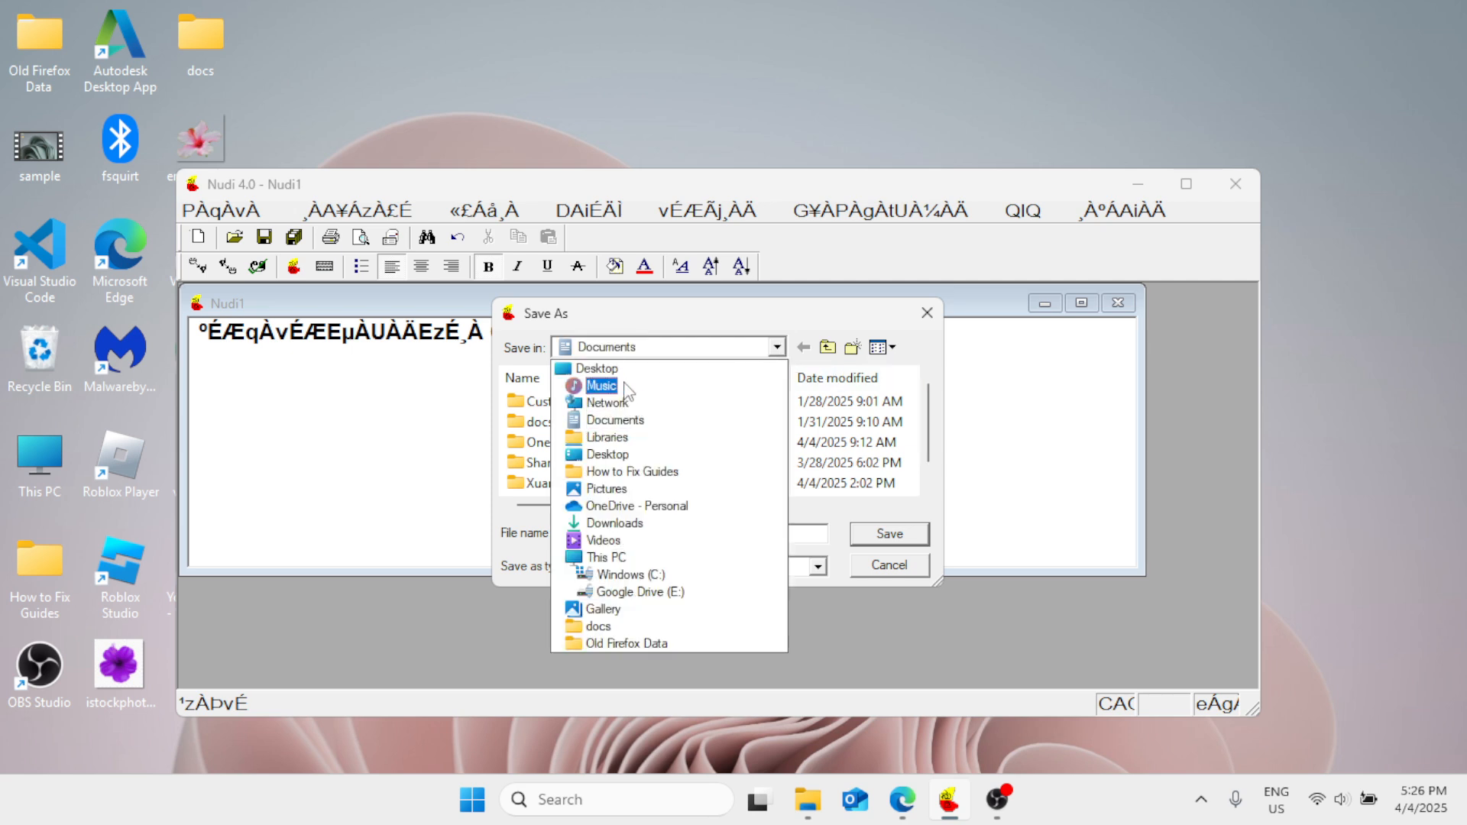
left_click(597, 368)
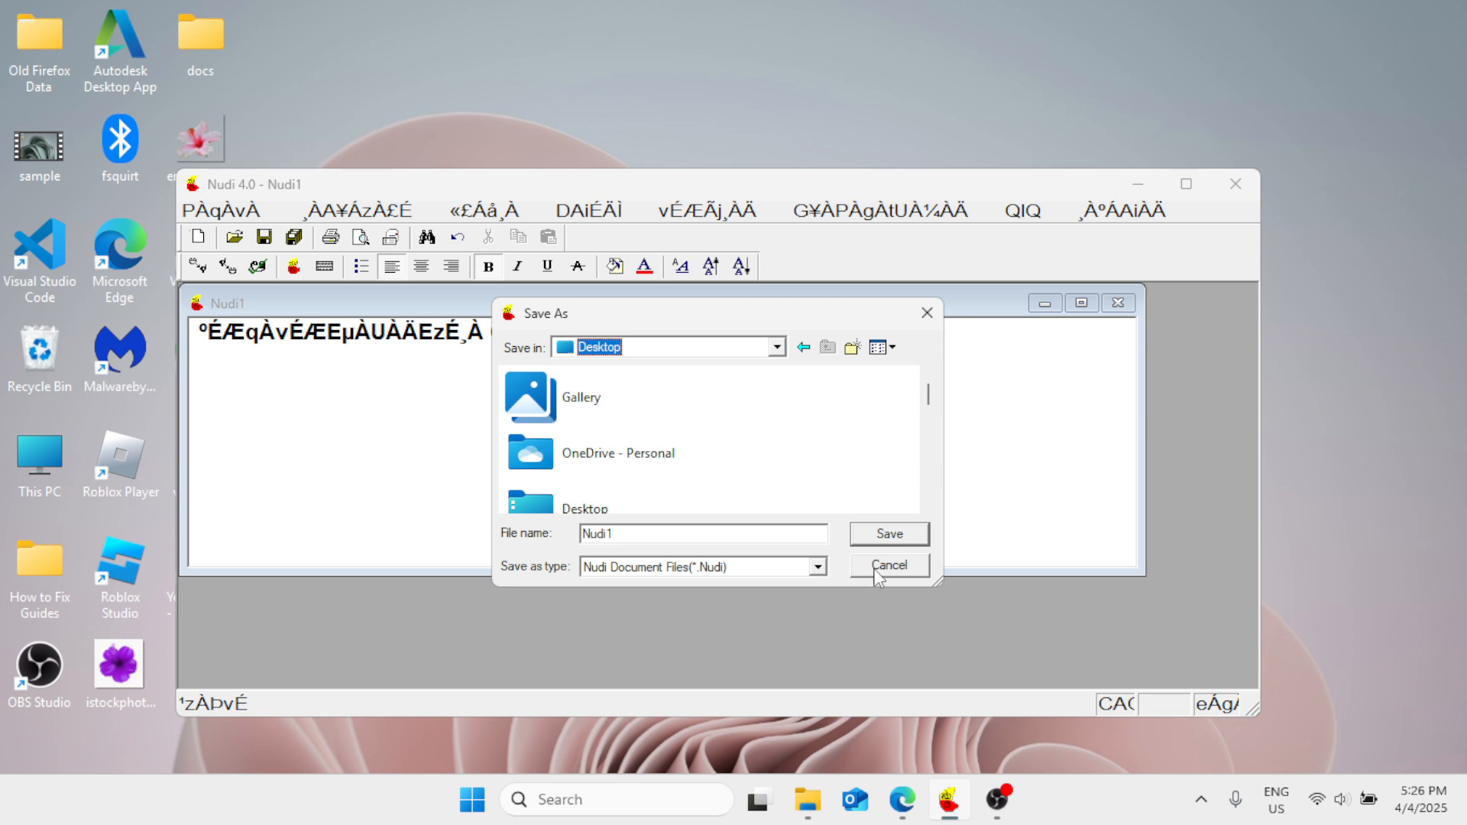
left_click(890, 534)
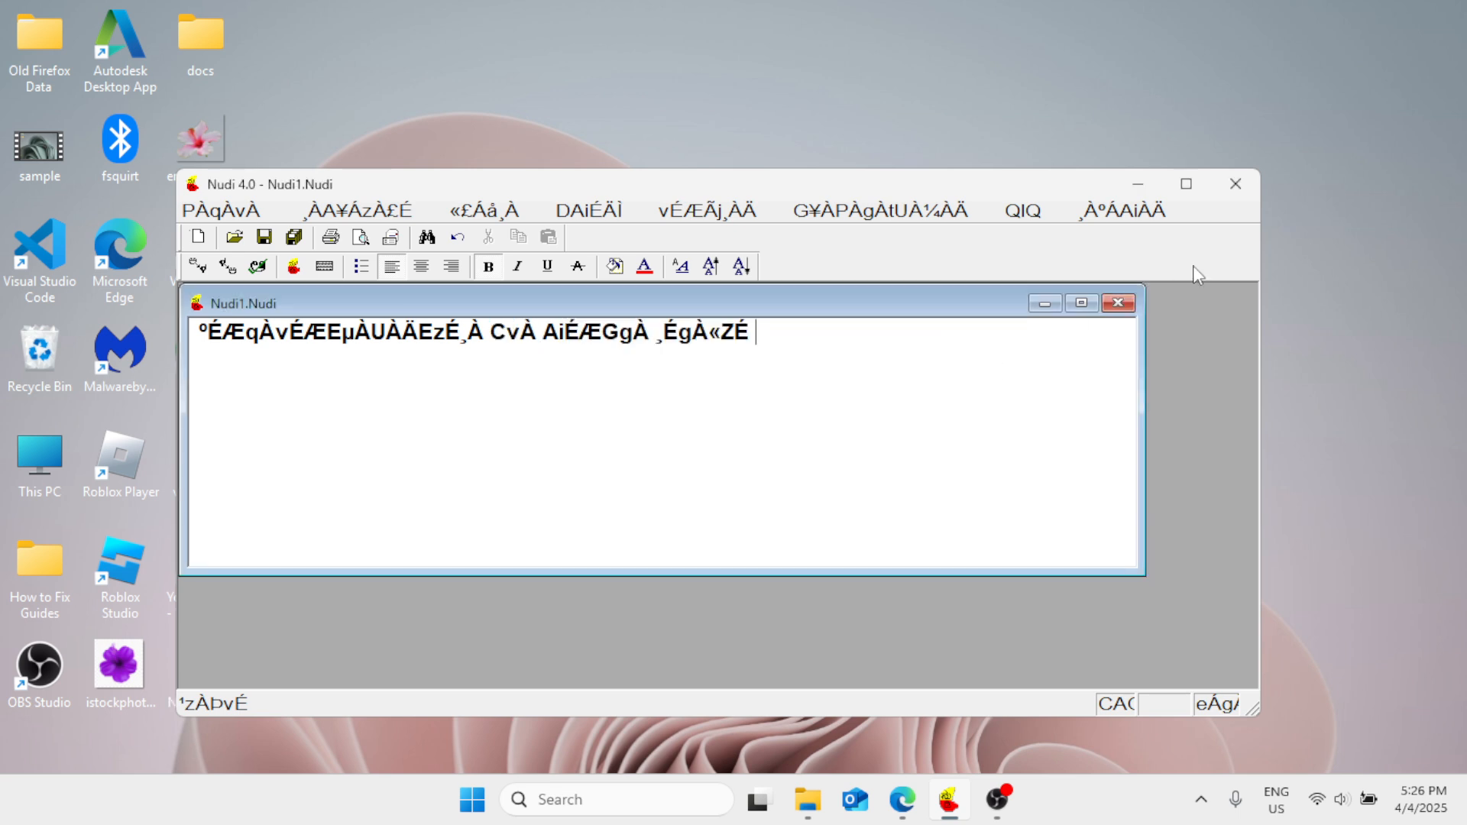
left_click(1235, 184)
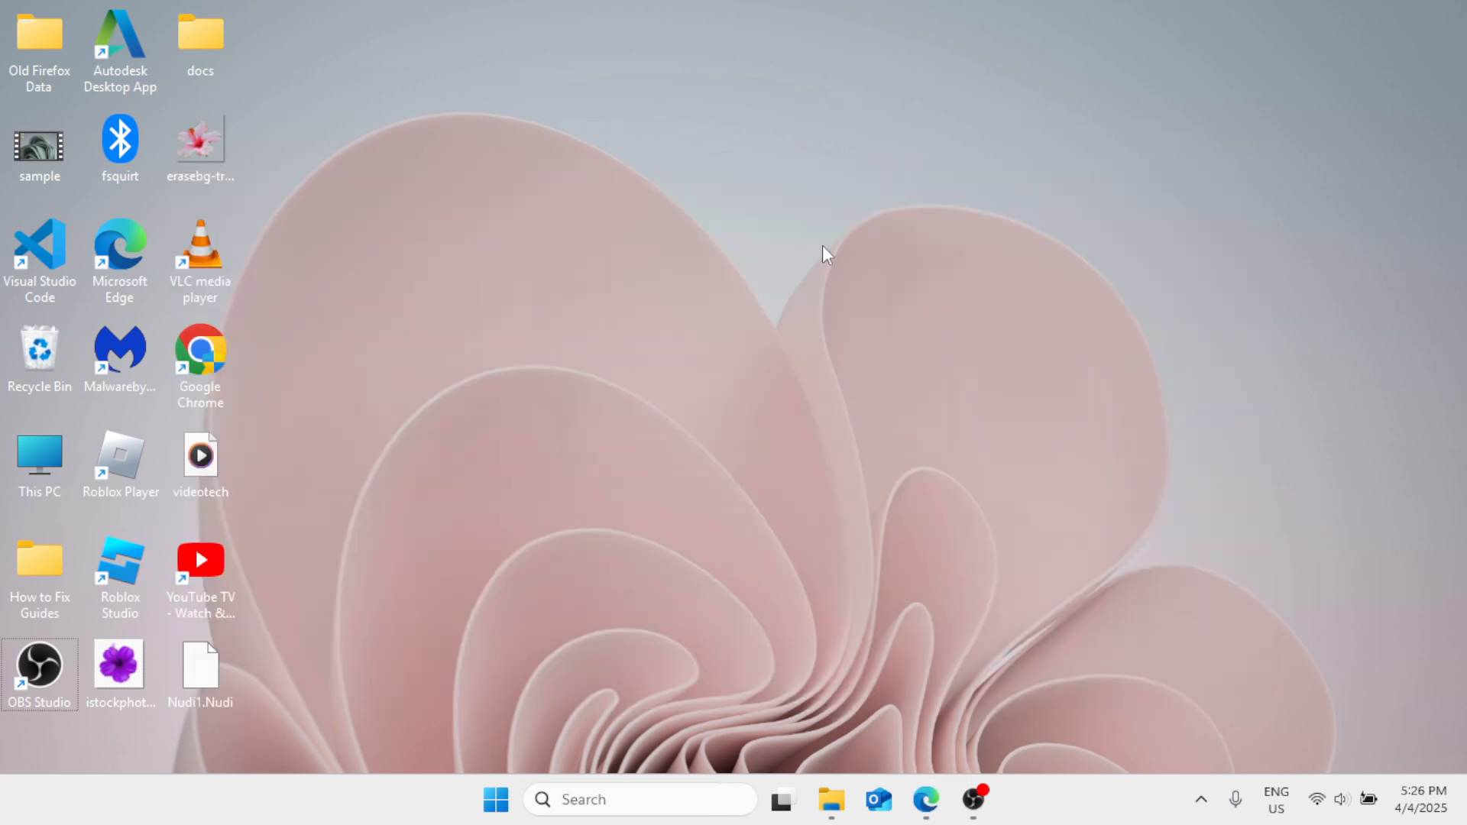
Open Nudi1.Nudi from the desktop with Notepad, just this once.
double_click(201, 672)
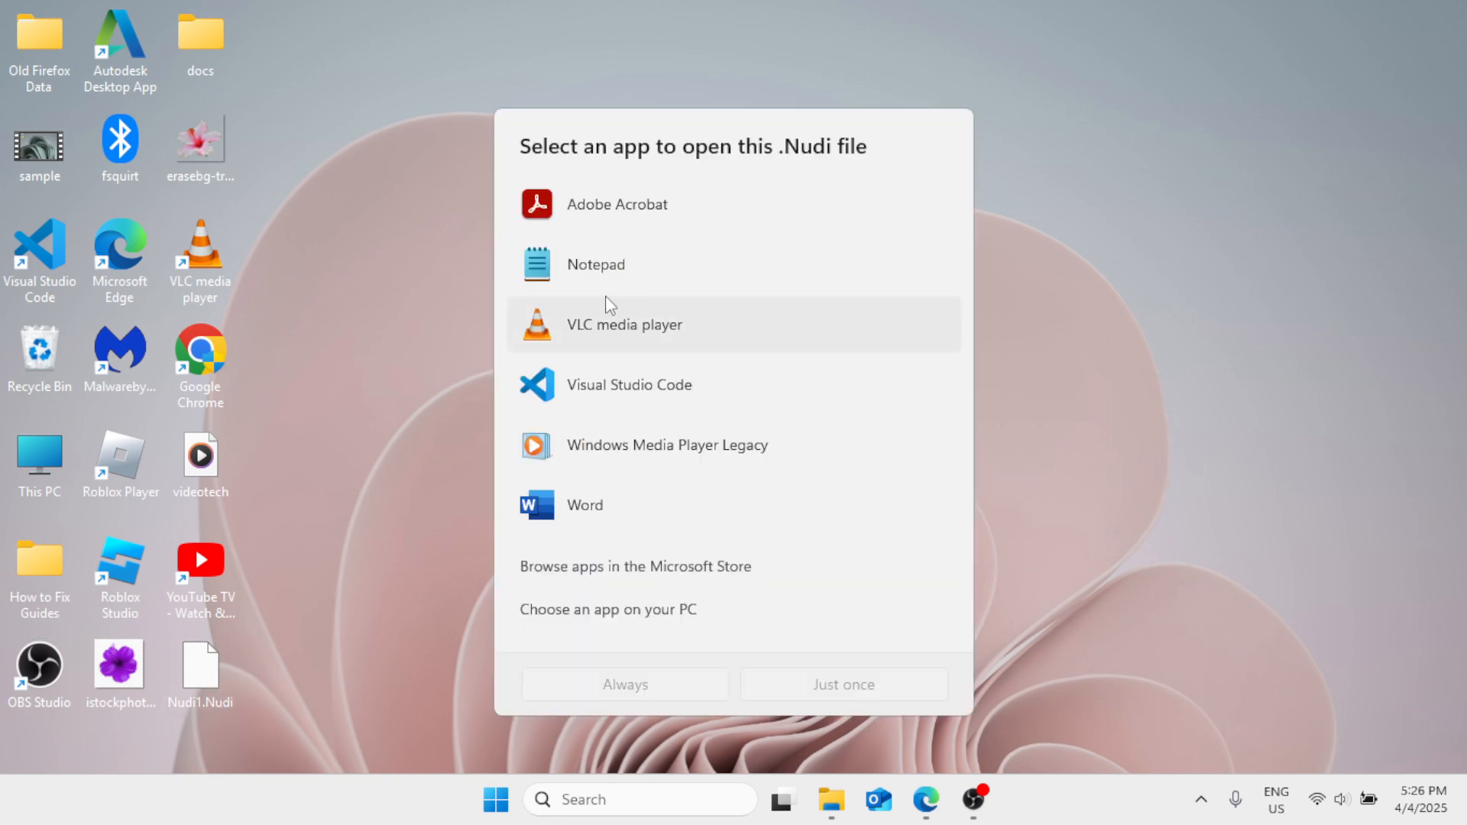
left_click(629, 254)
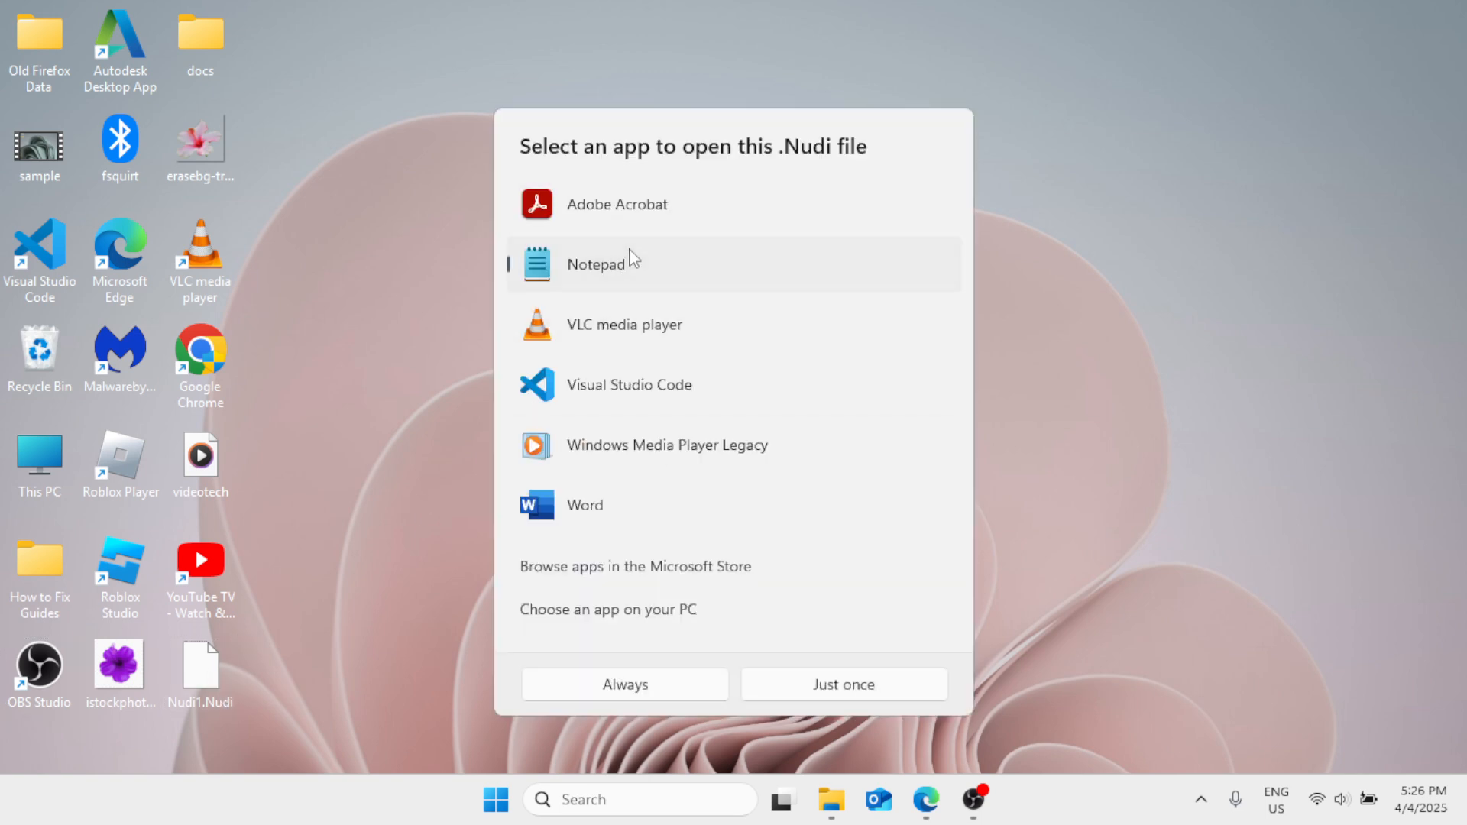
left_click(844, 684)
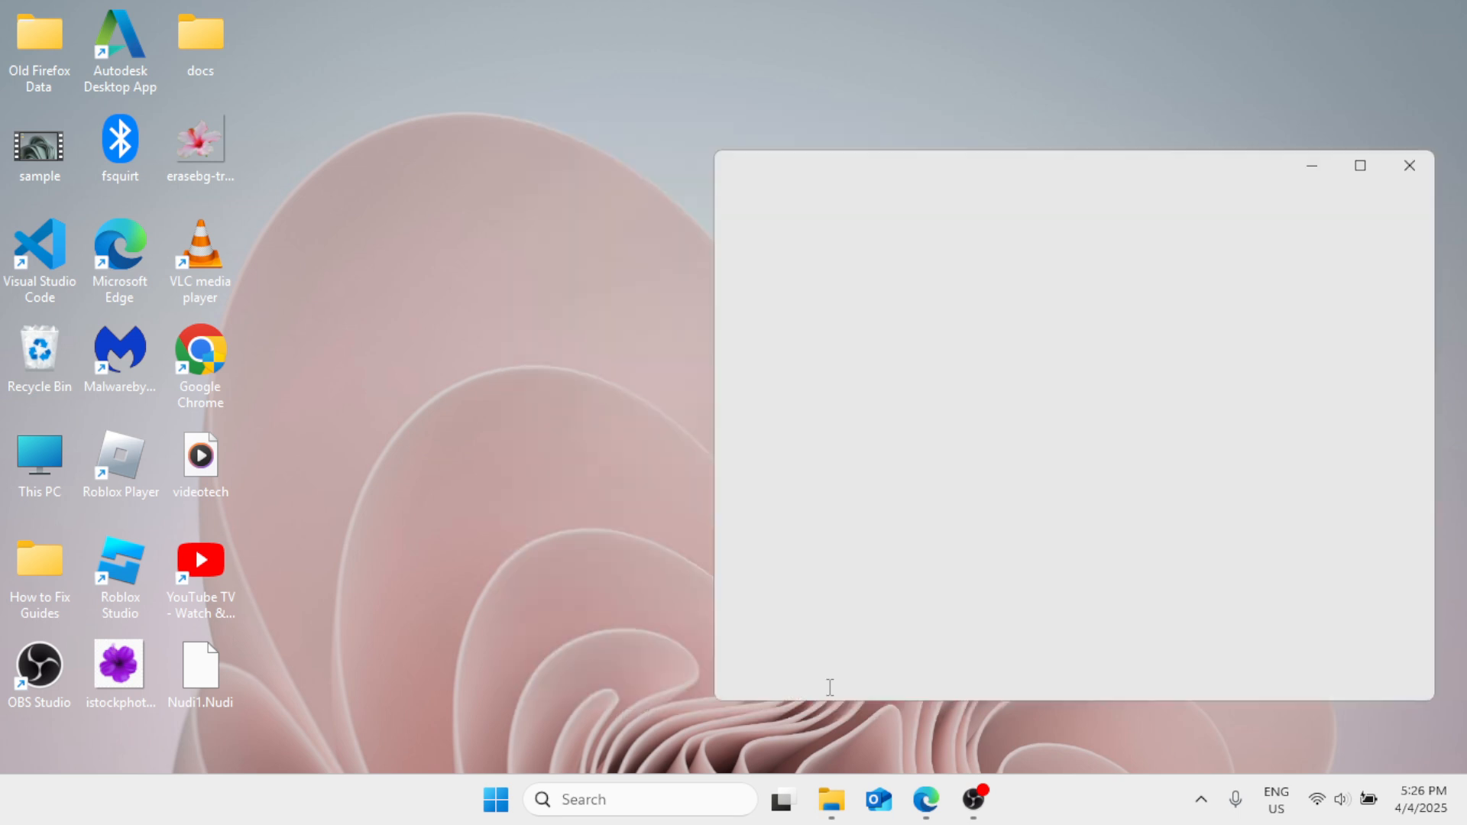